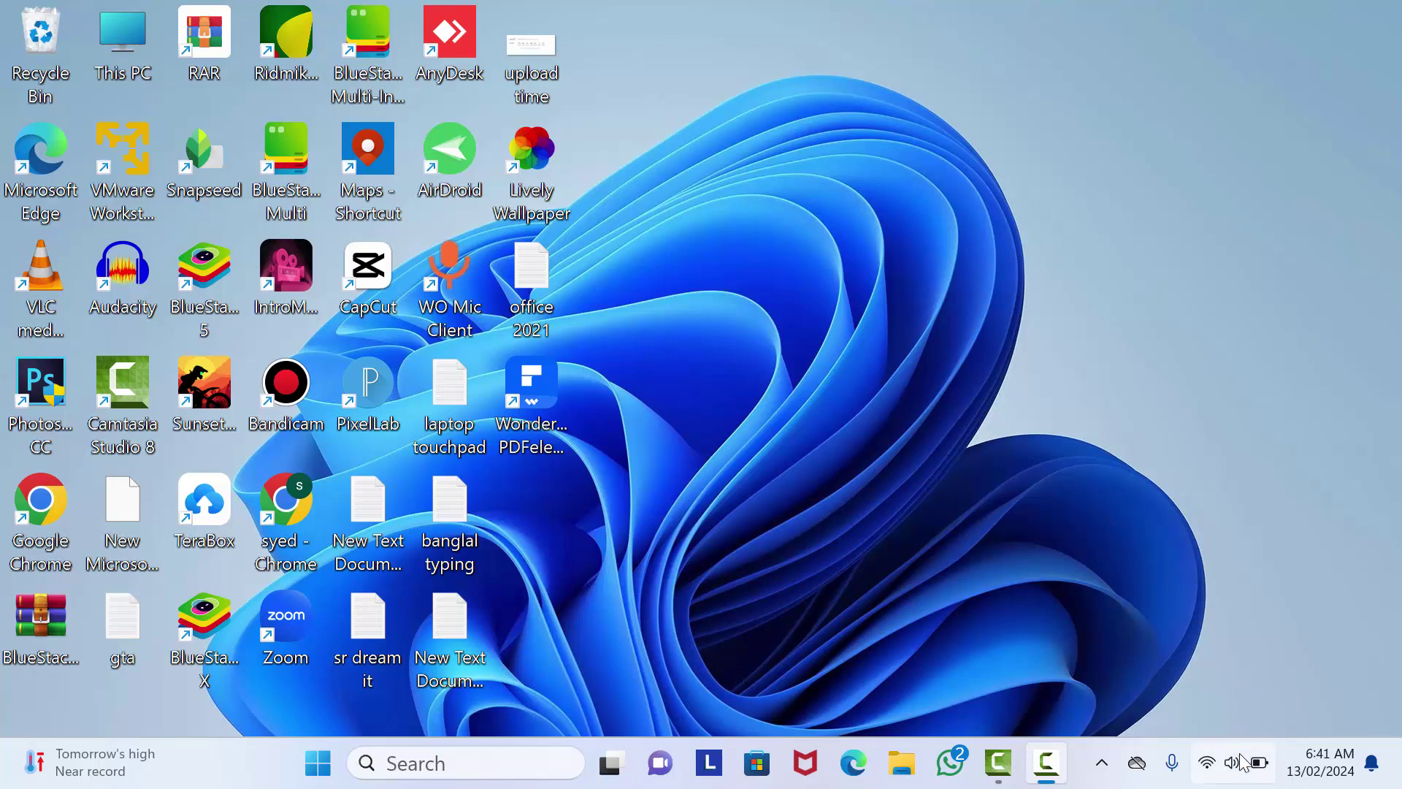
Check the Wi-Fi connection, then load the router login page at 192.168.1.1 in Chrome.
key(super+a)
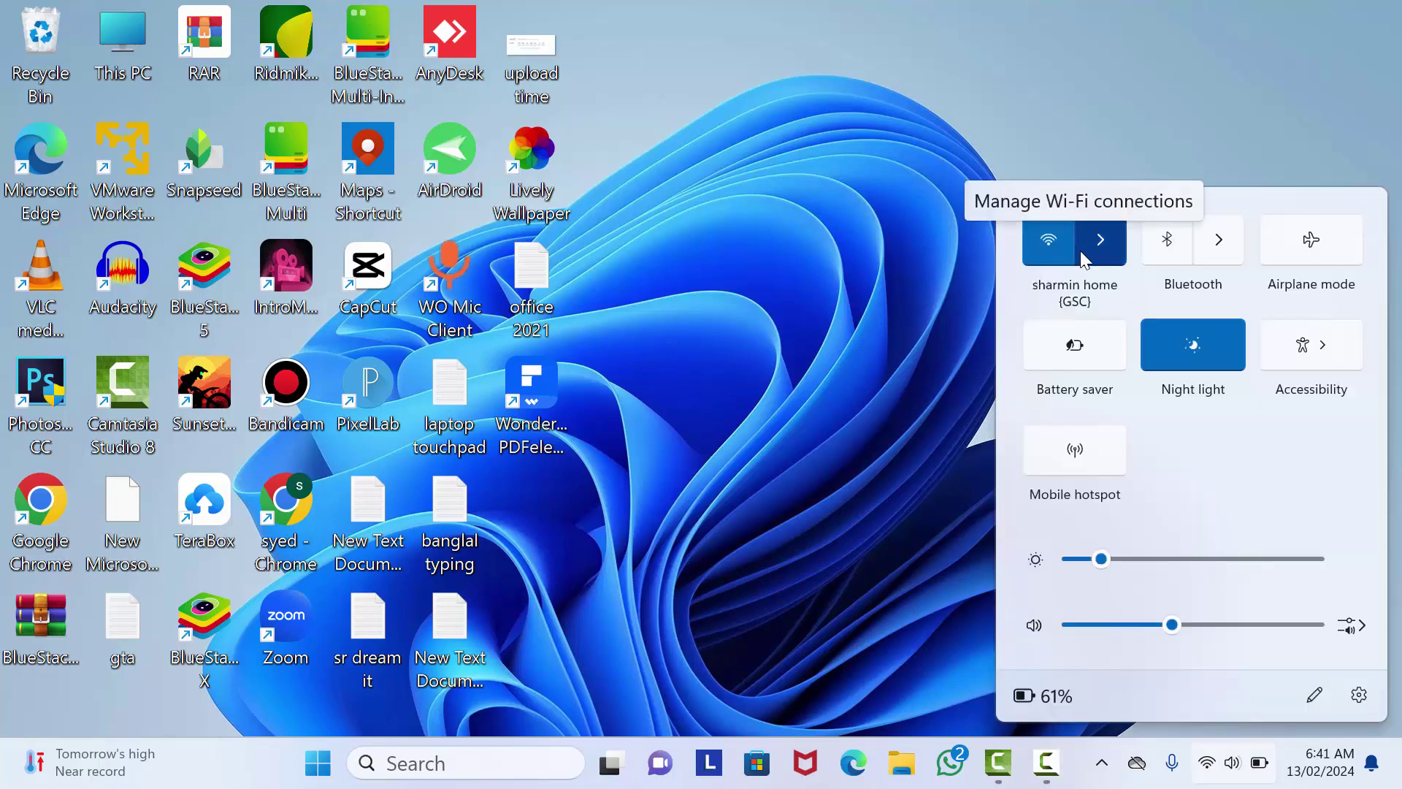
click(801, 439)
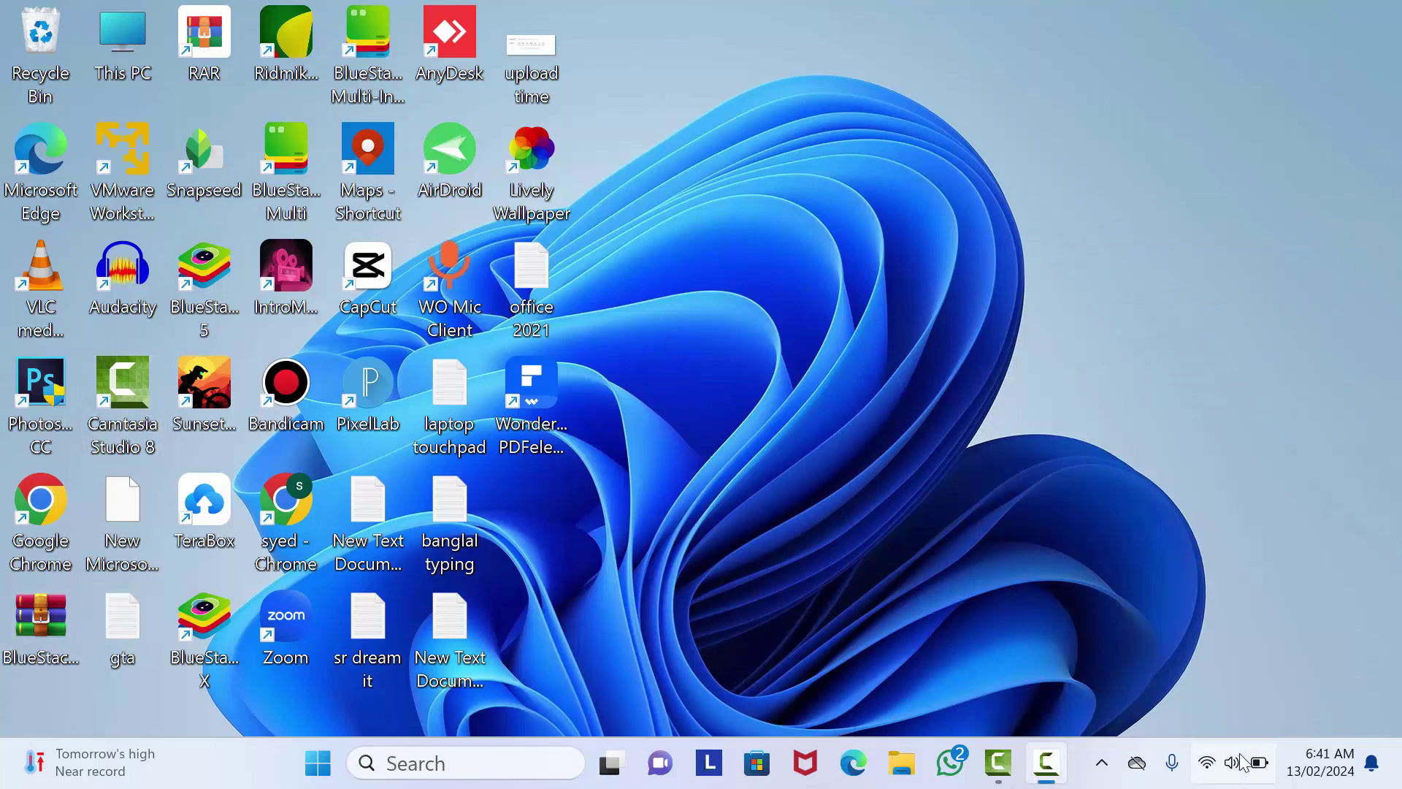
double_click(286, 510)
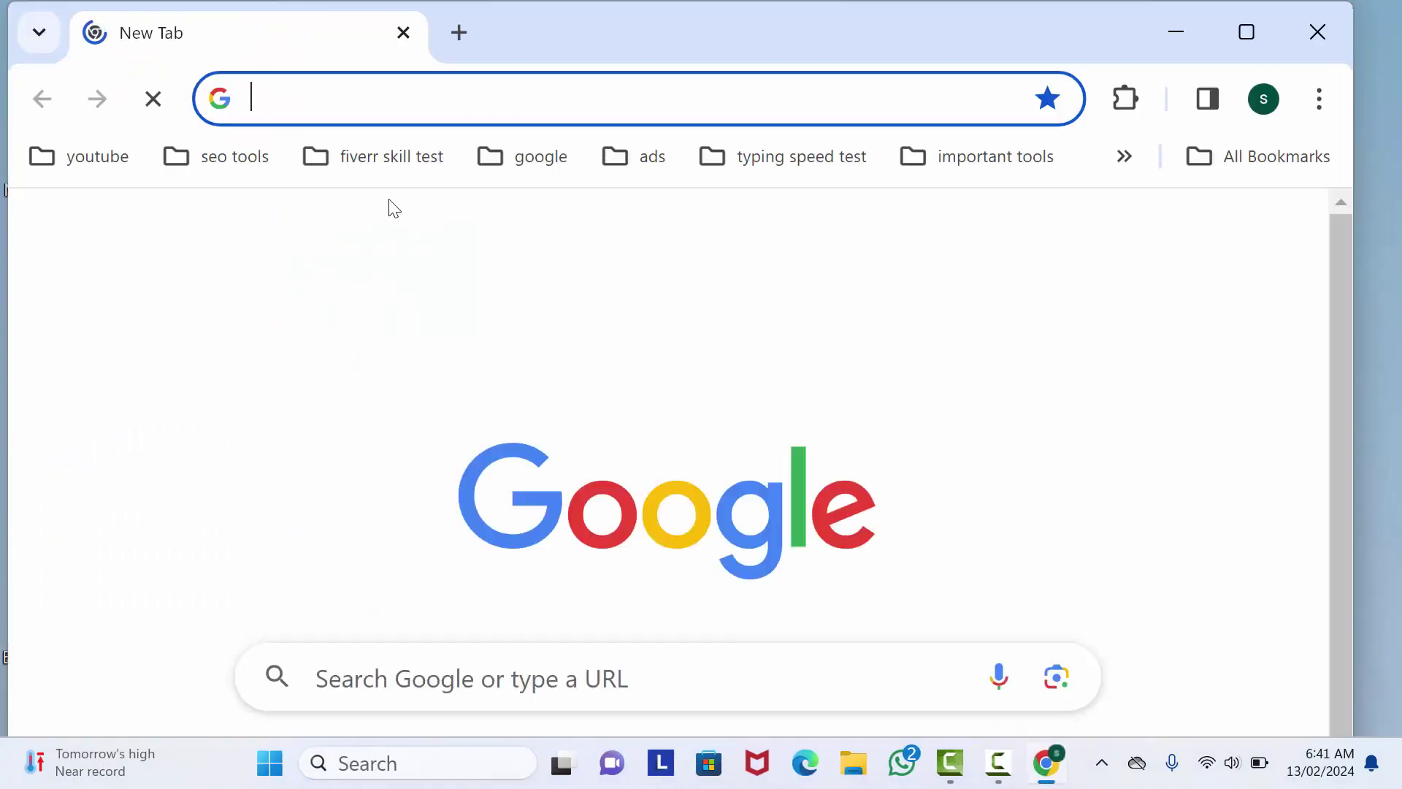
click(325, 94)
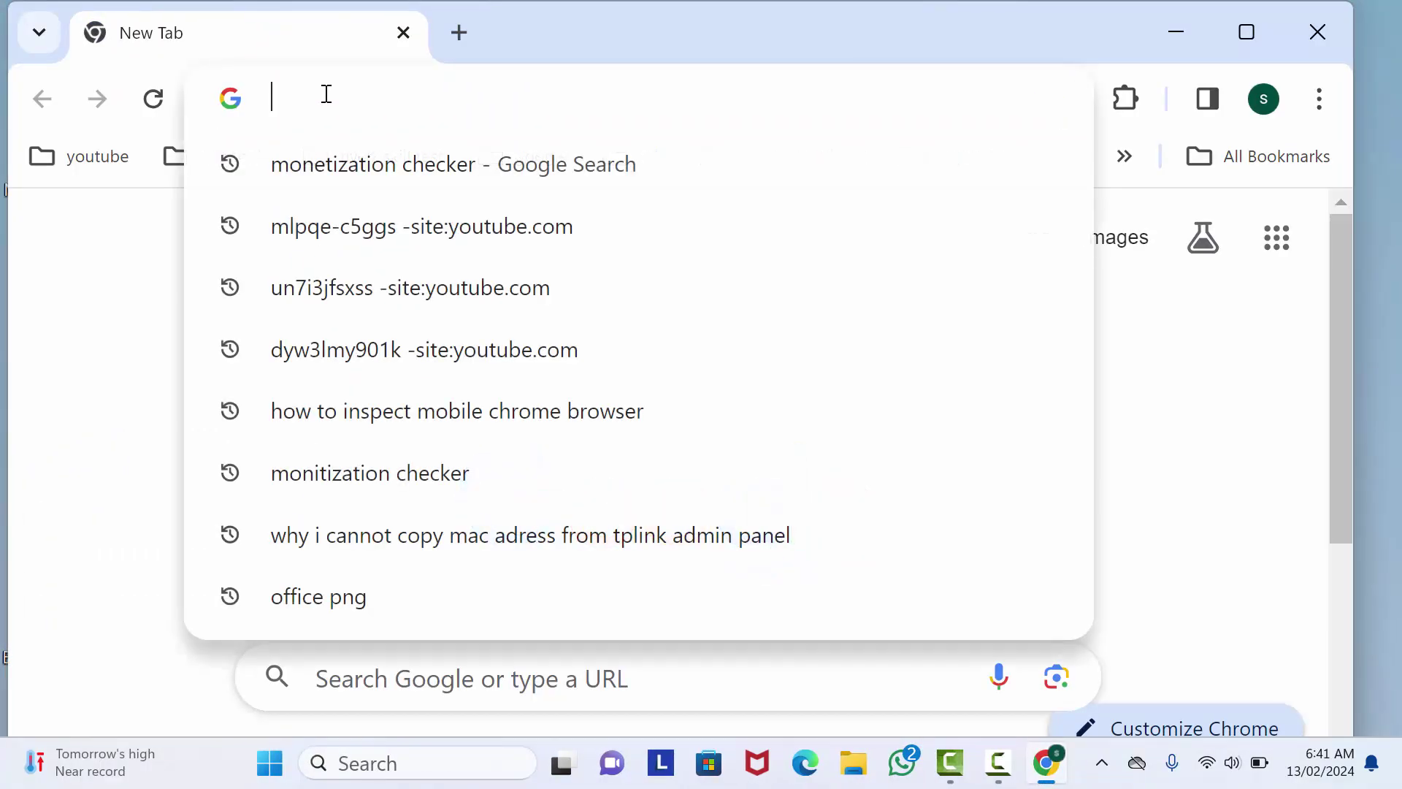
text(1)
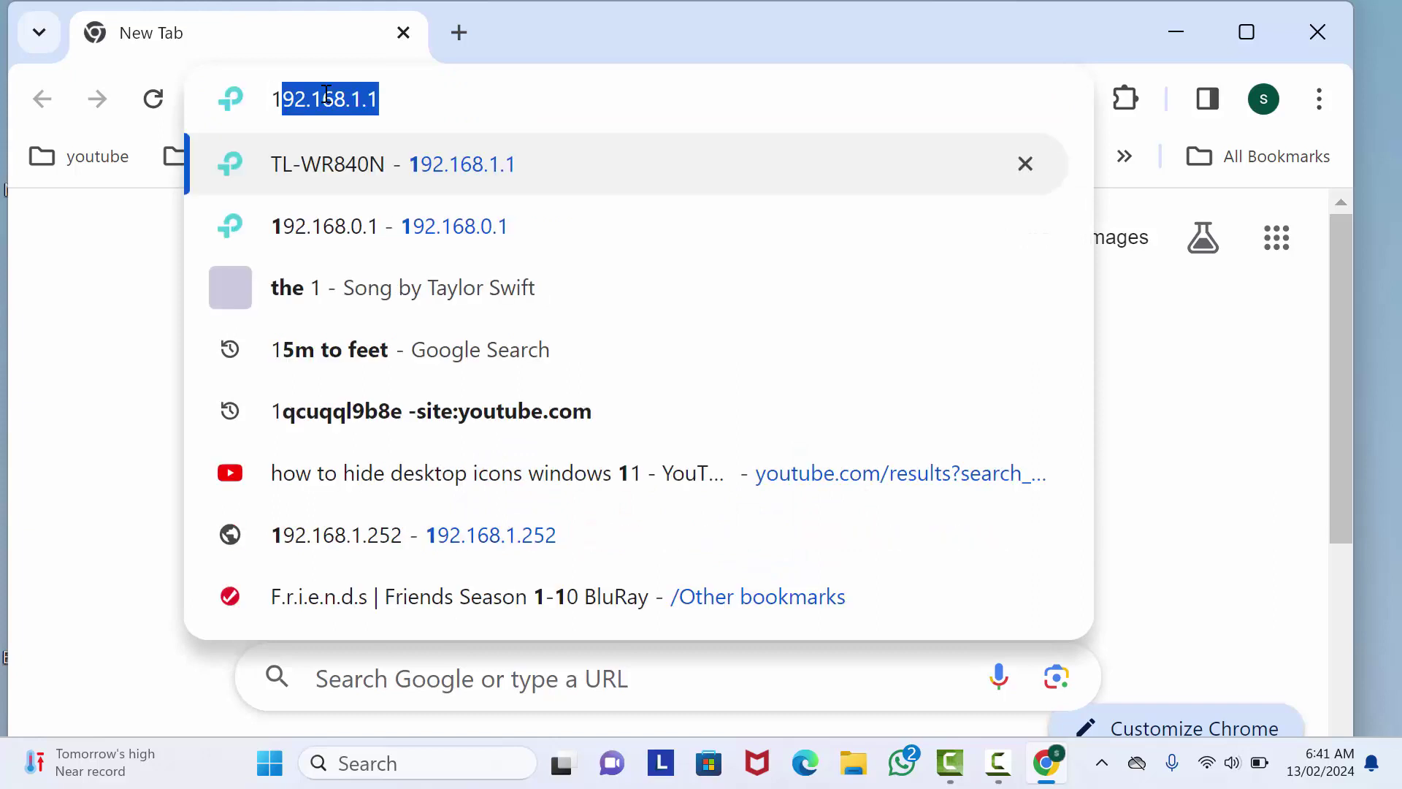
text(92.1)
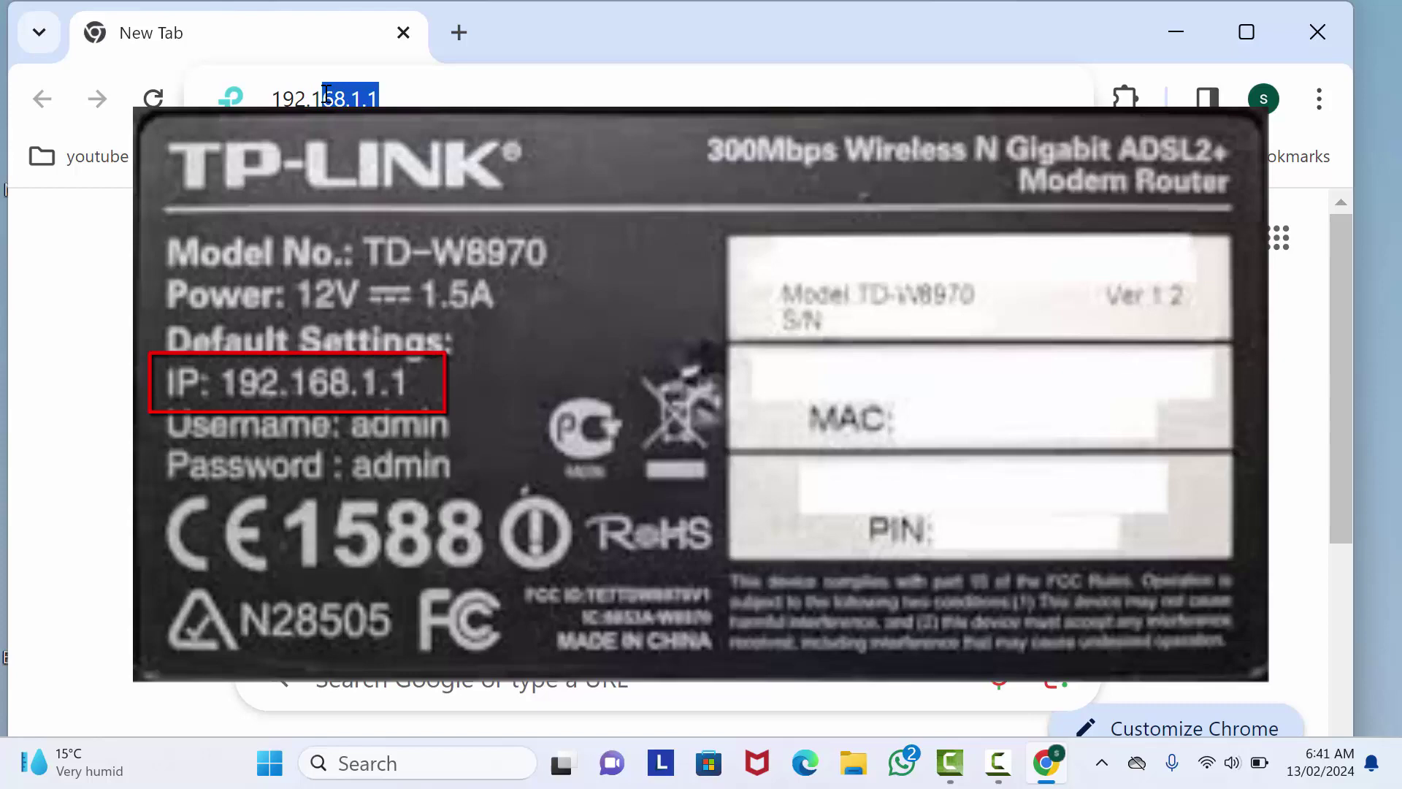
text(68)
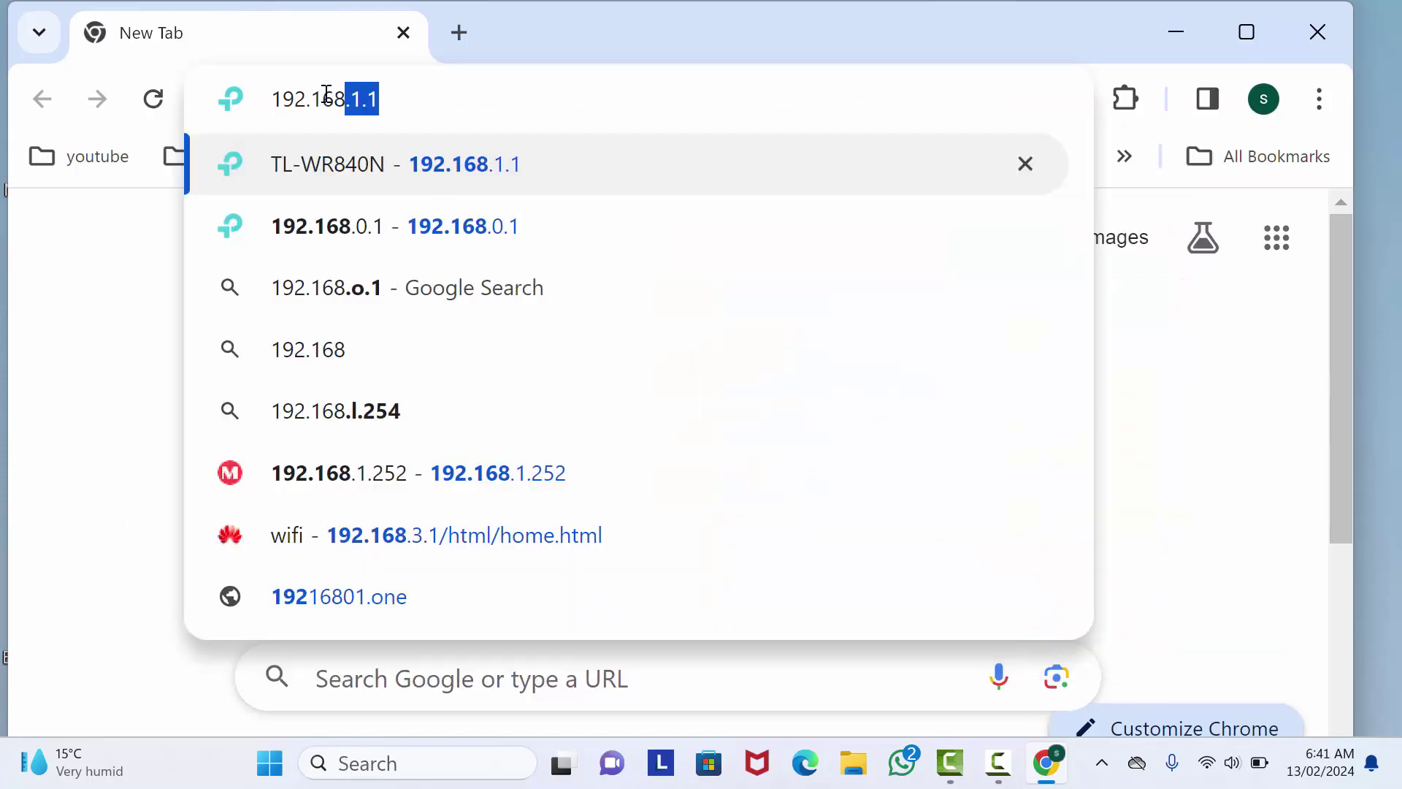
text(.1)
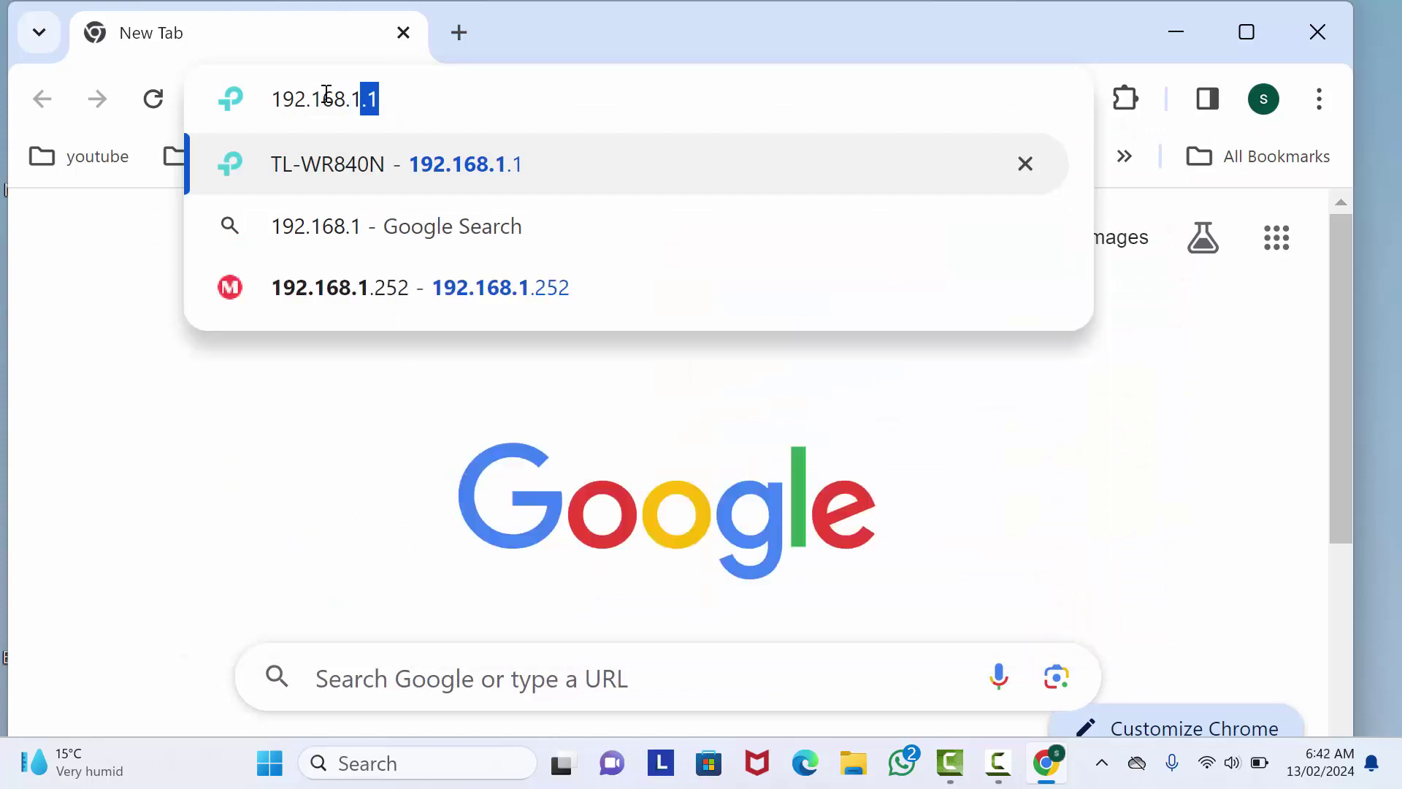
text(.1)
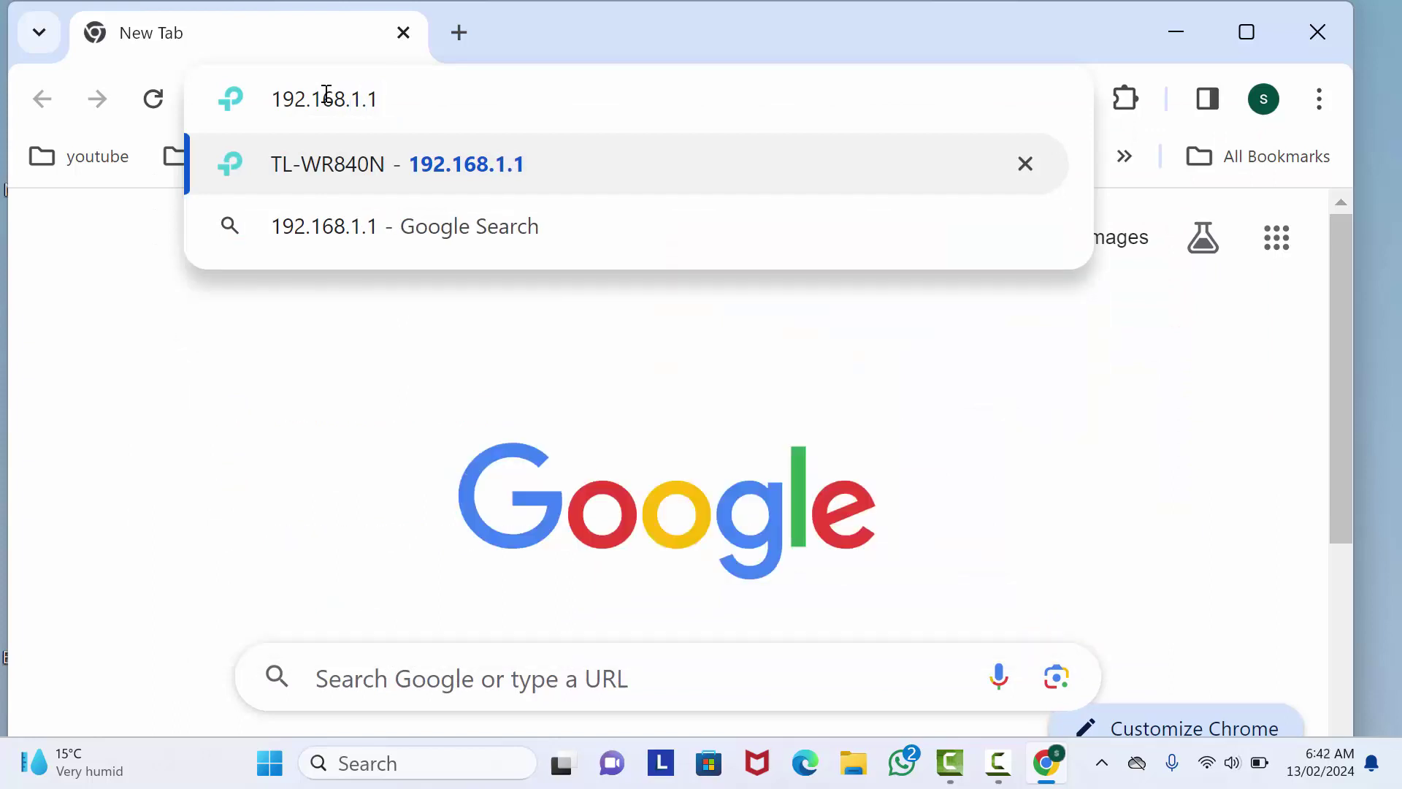
click(410, 165)
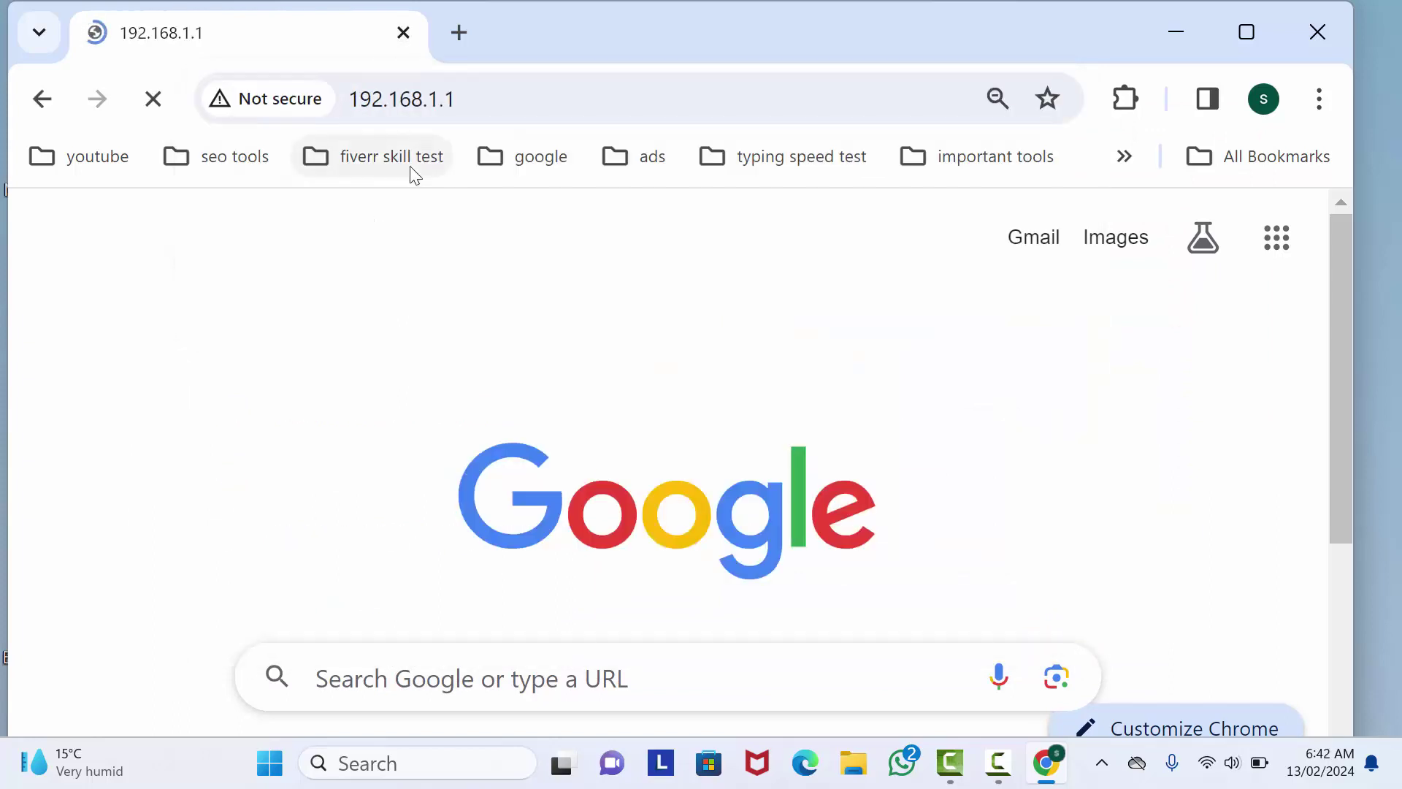
click(605, 532)
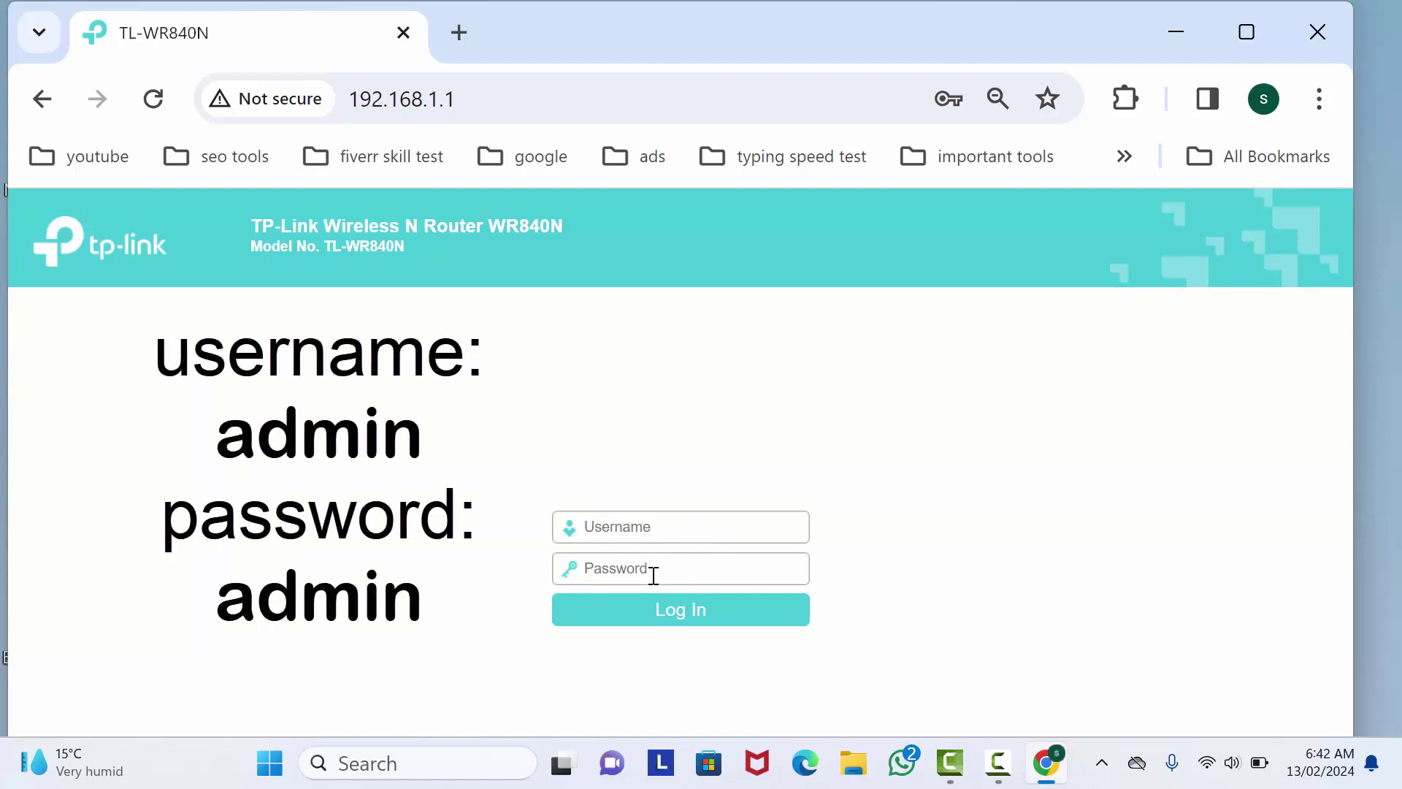
click(646, 528)
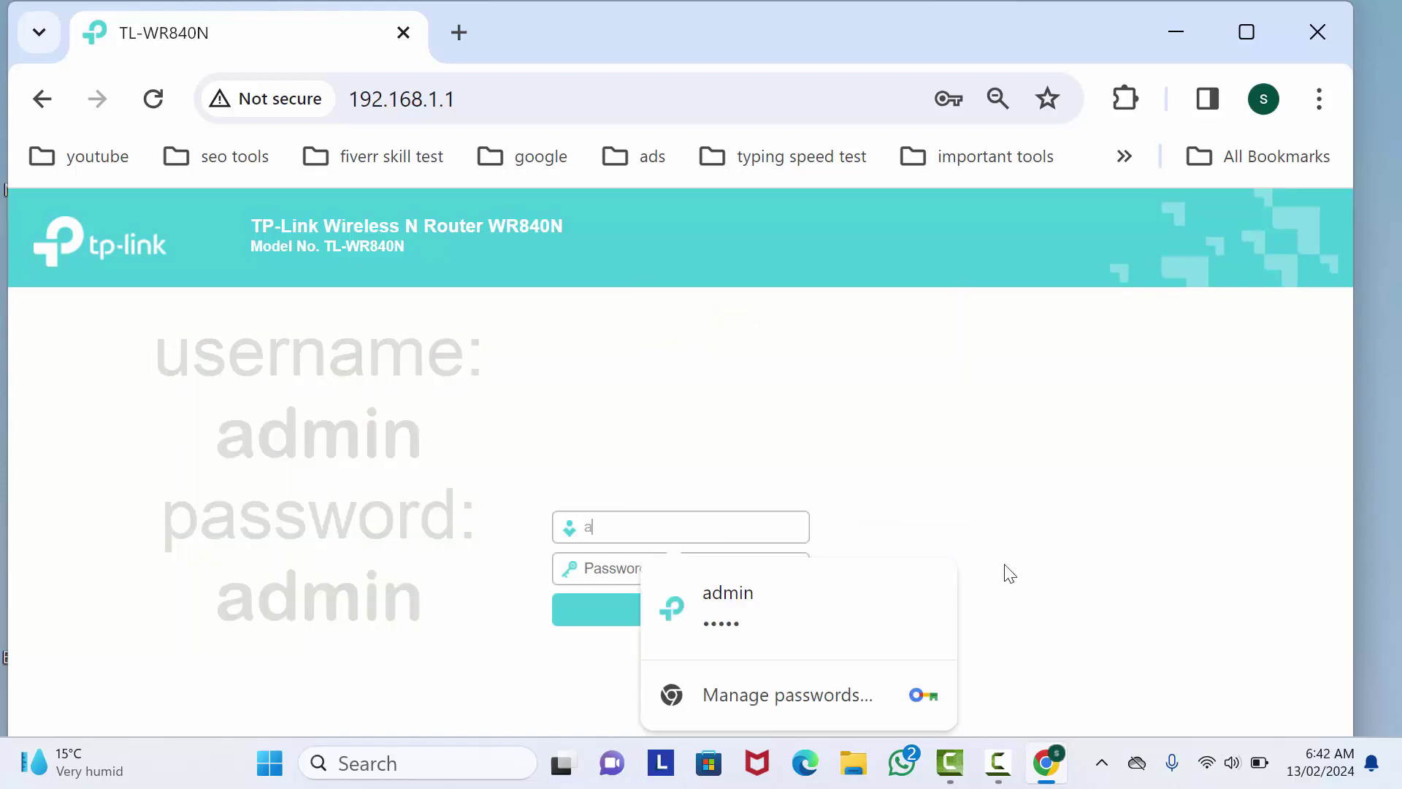
click(616, 571)
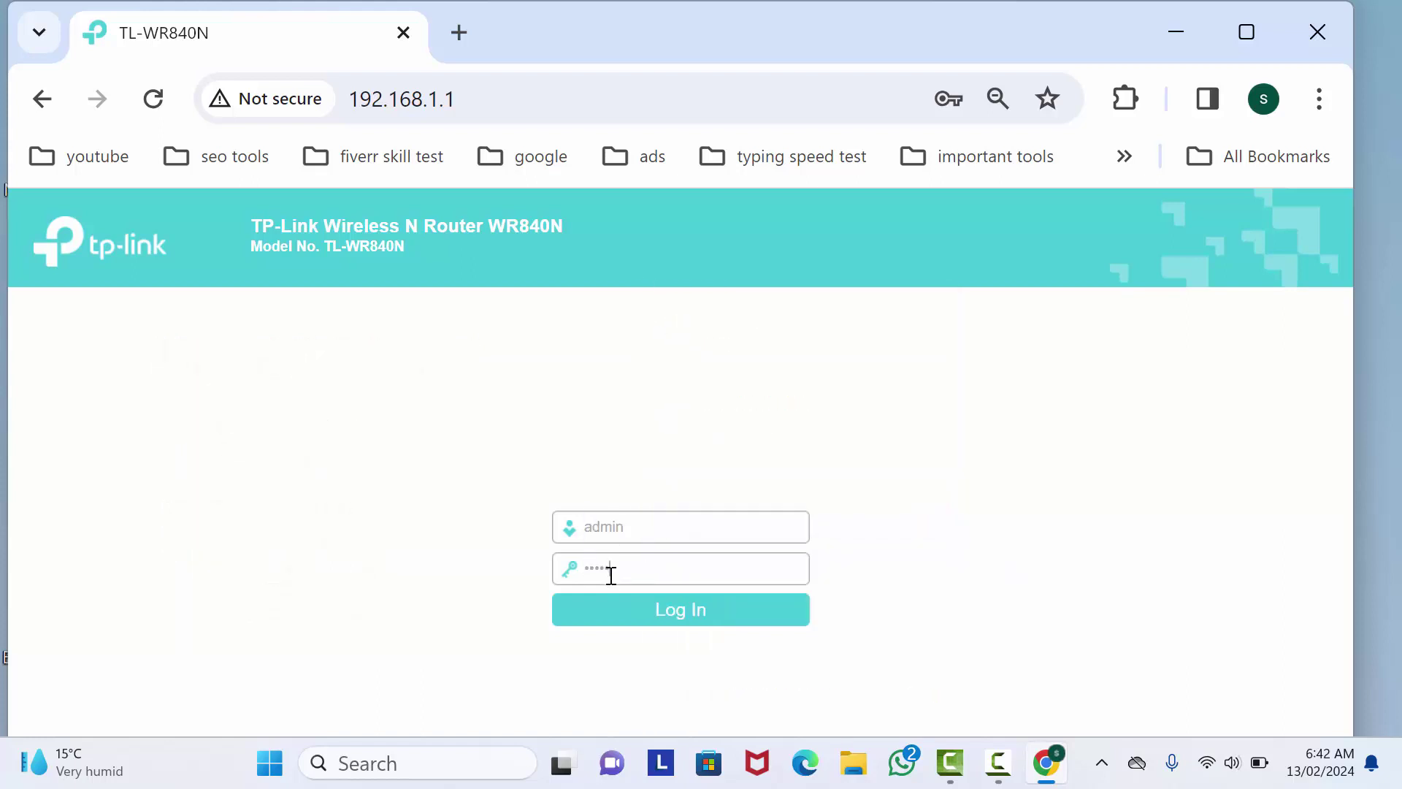
Log in, copy Redmi8-Redmi's MAC address from the DHCP Clients List, and go to Wireless.
click(660, 624)
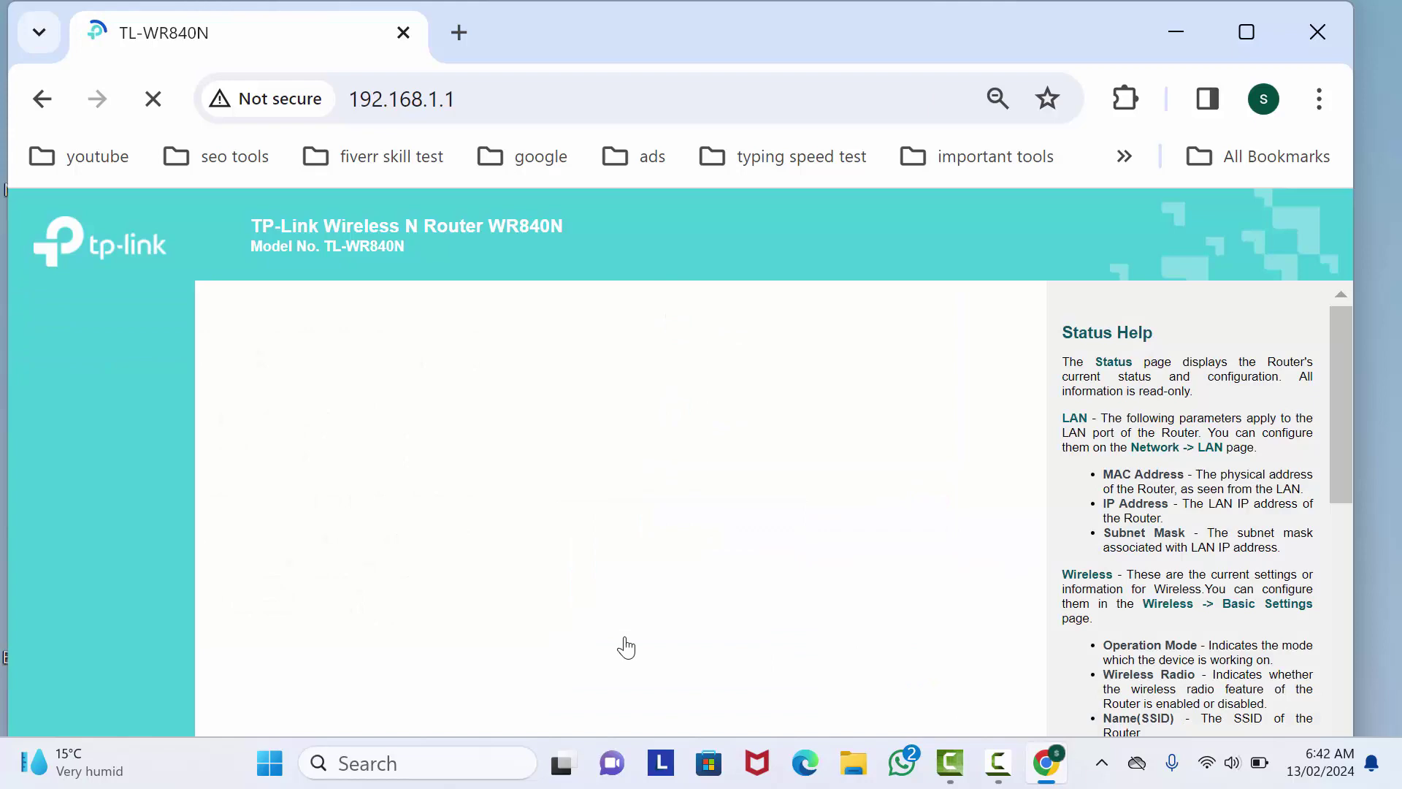
scroll(357, 716, down, 2)
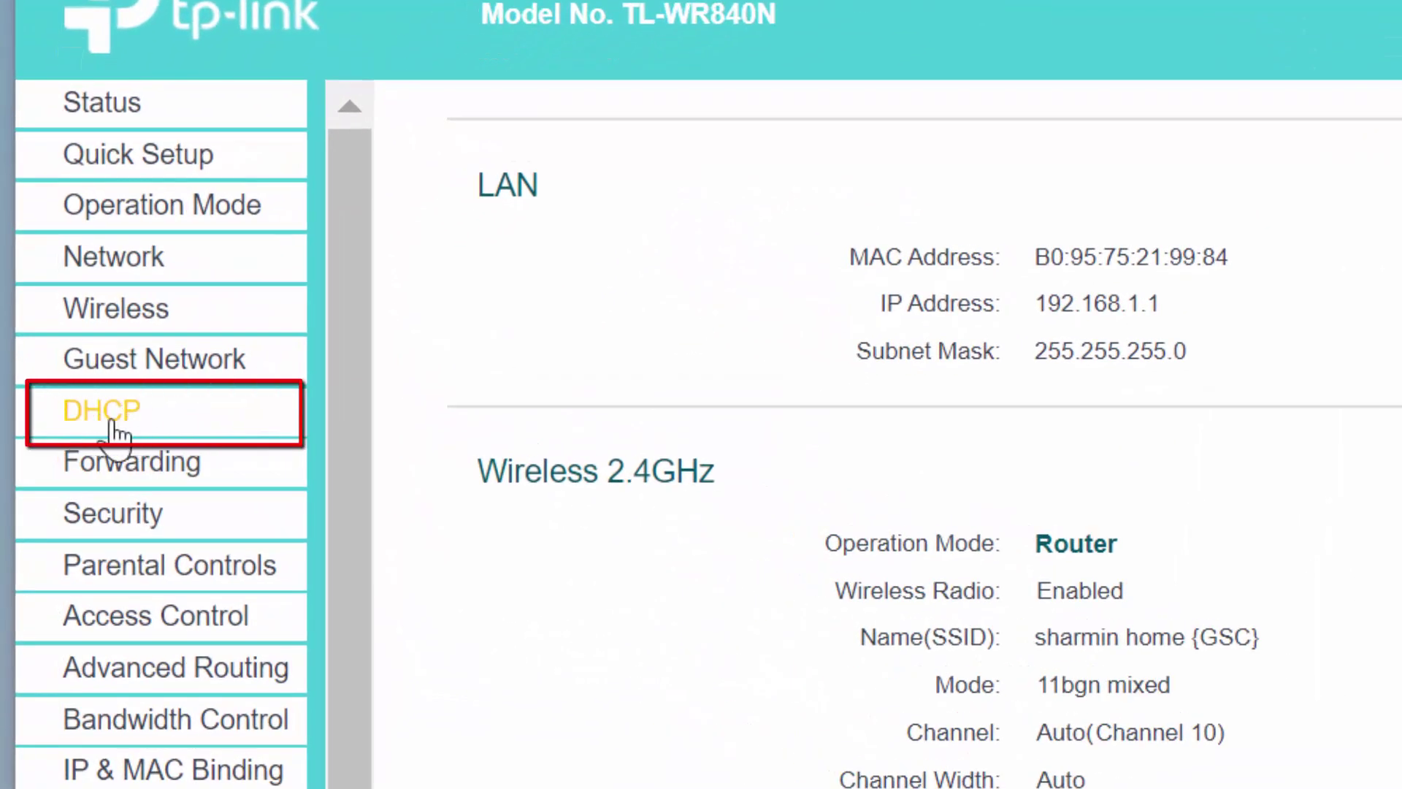
click(114, 431)
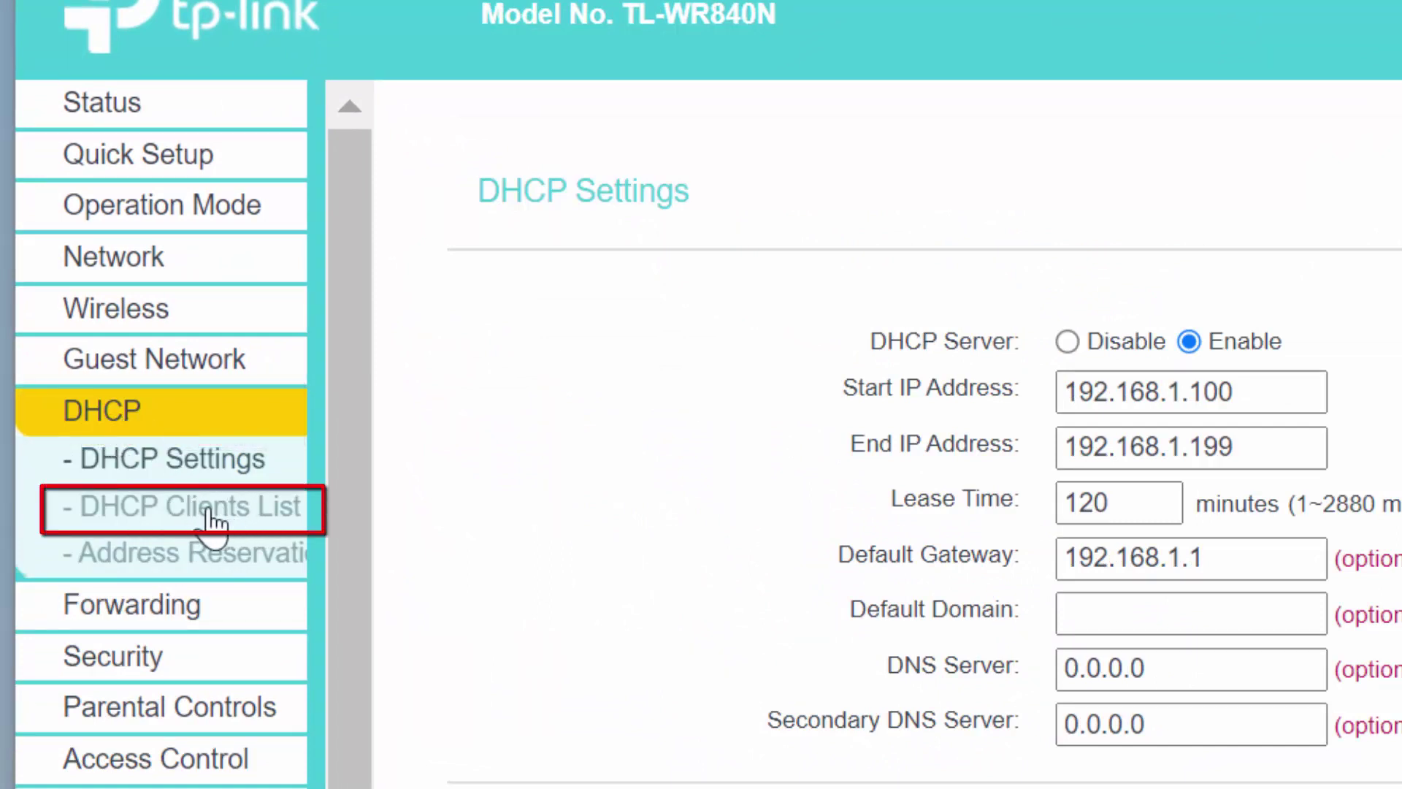
click(184, 523)
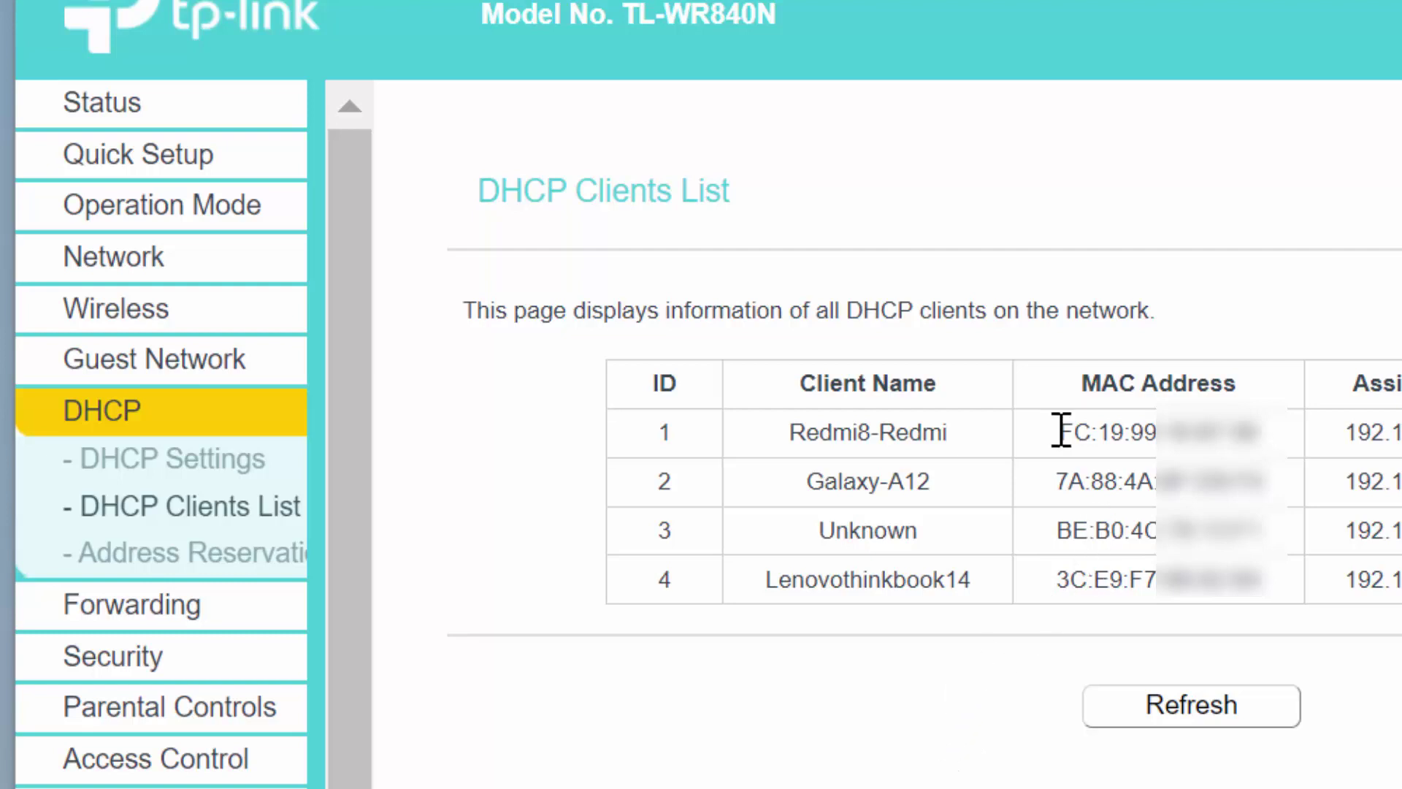
key(ctrl+c)
drag(1061, 434, 1260, 436)
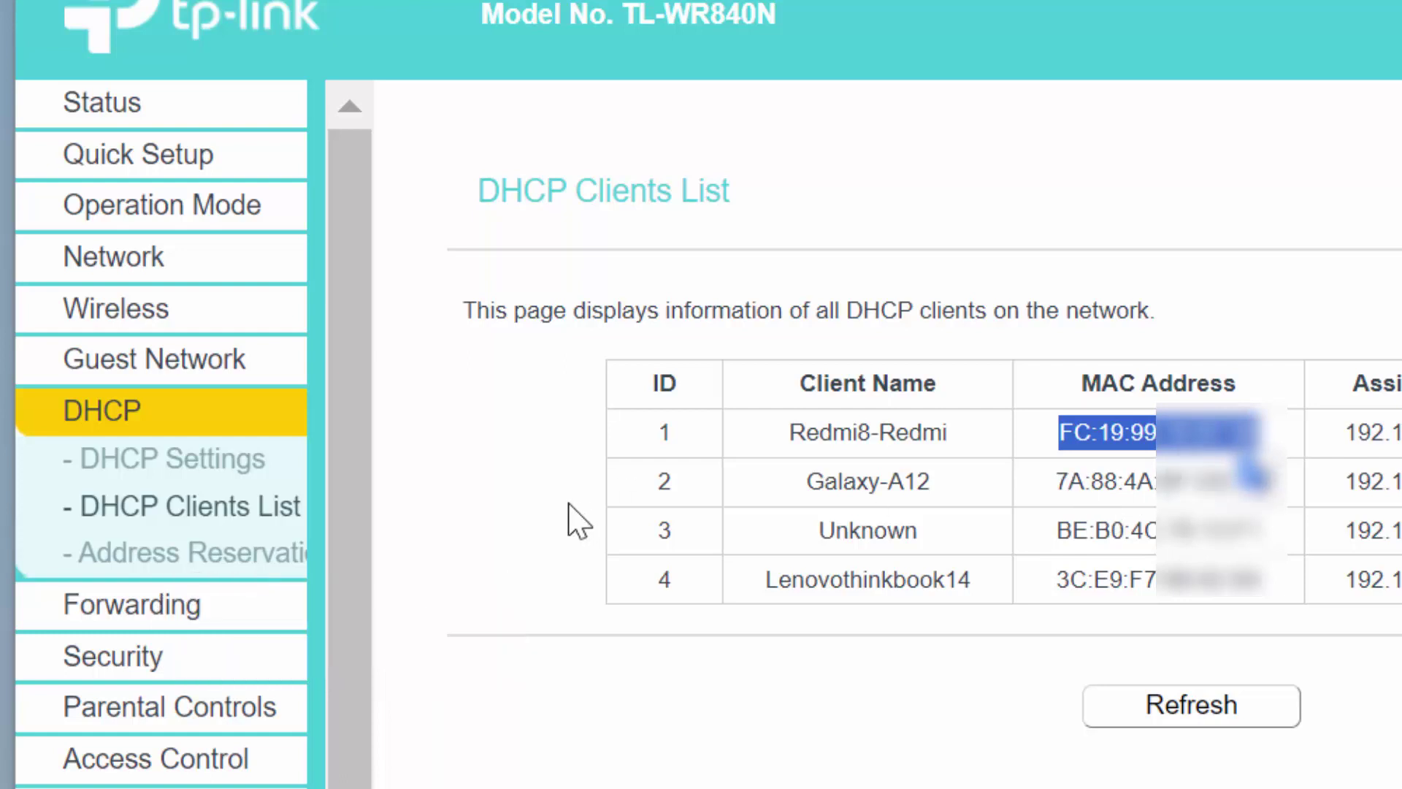
click(151, 317)
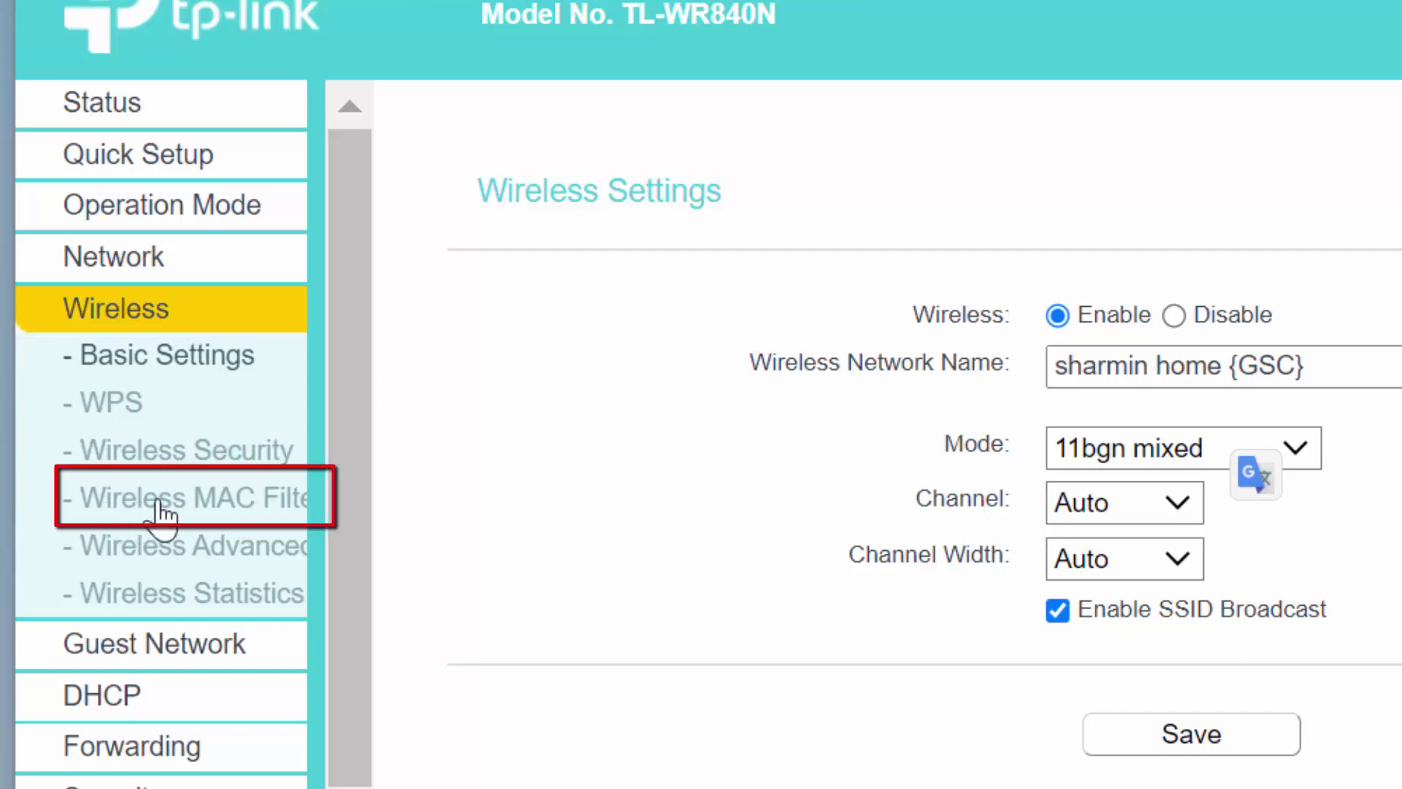
Re-enable Wireless MAC Filtering and delete the existing redmi A2 entry.
click(164, 513)
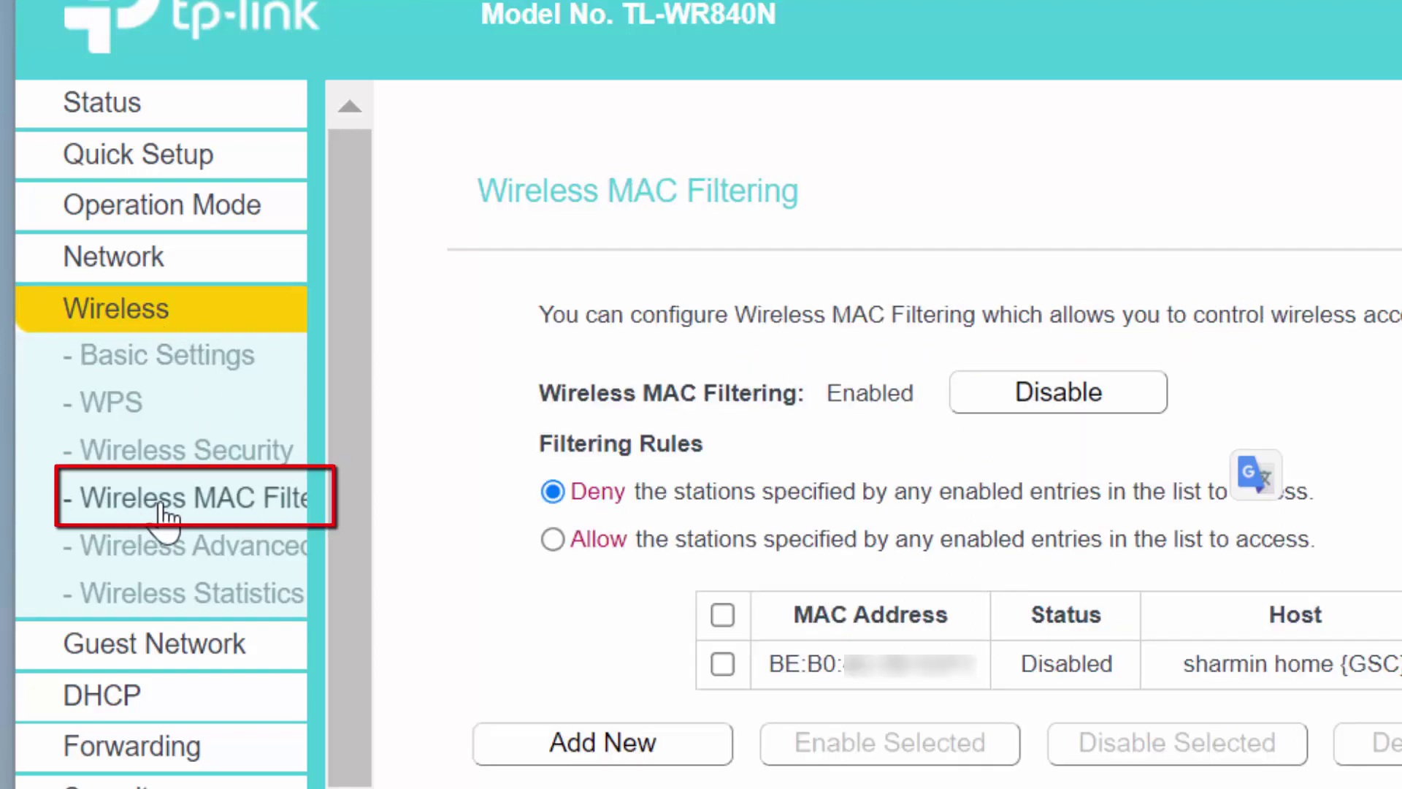
click(1145, 416)
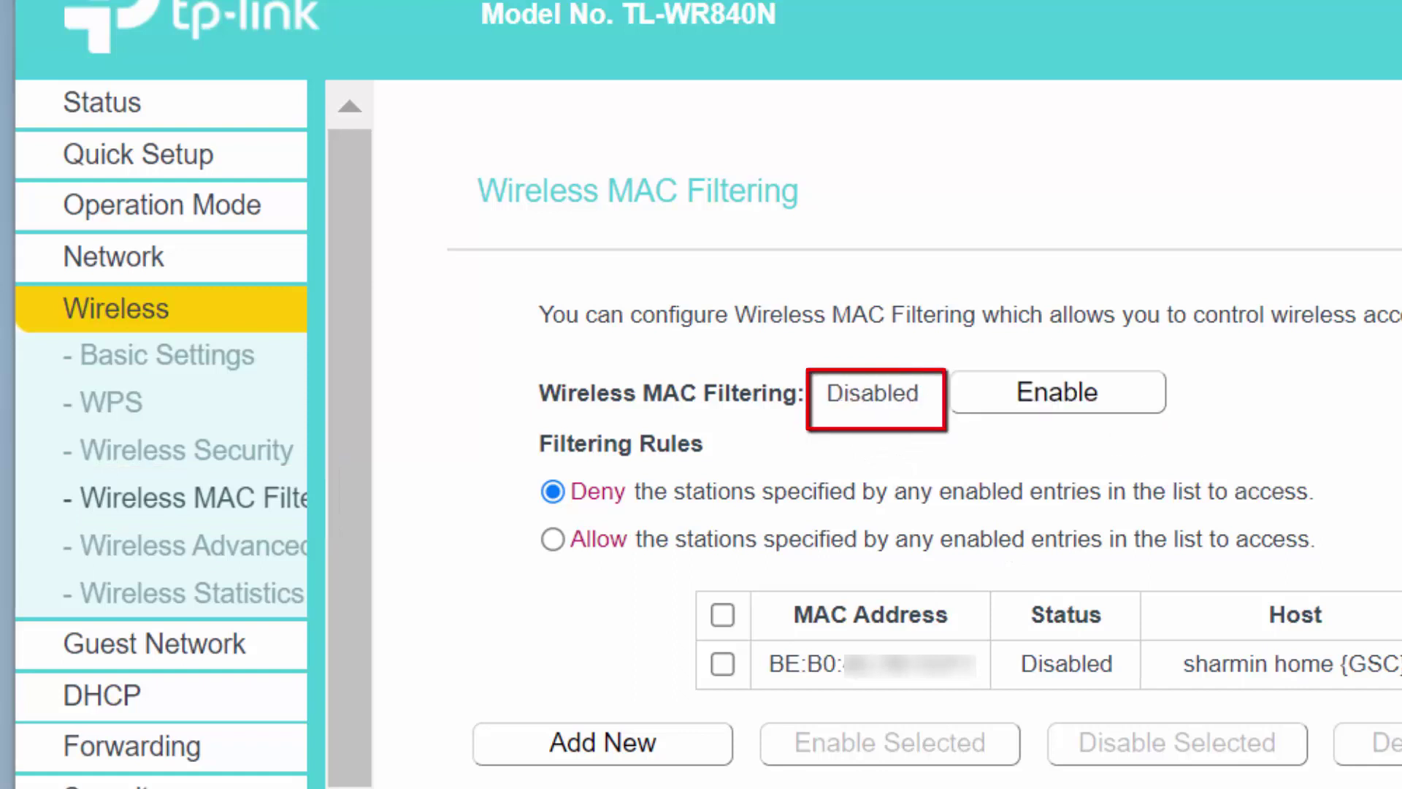
click(1061, 403)
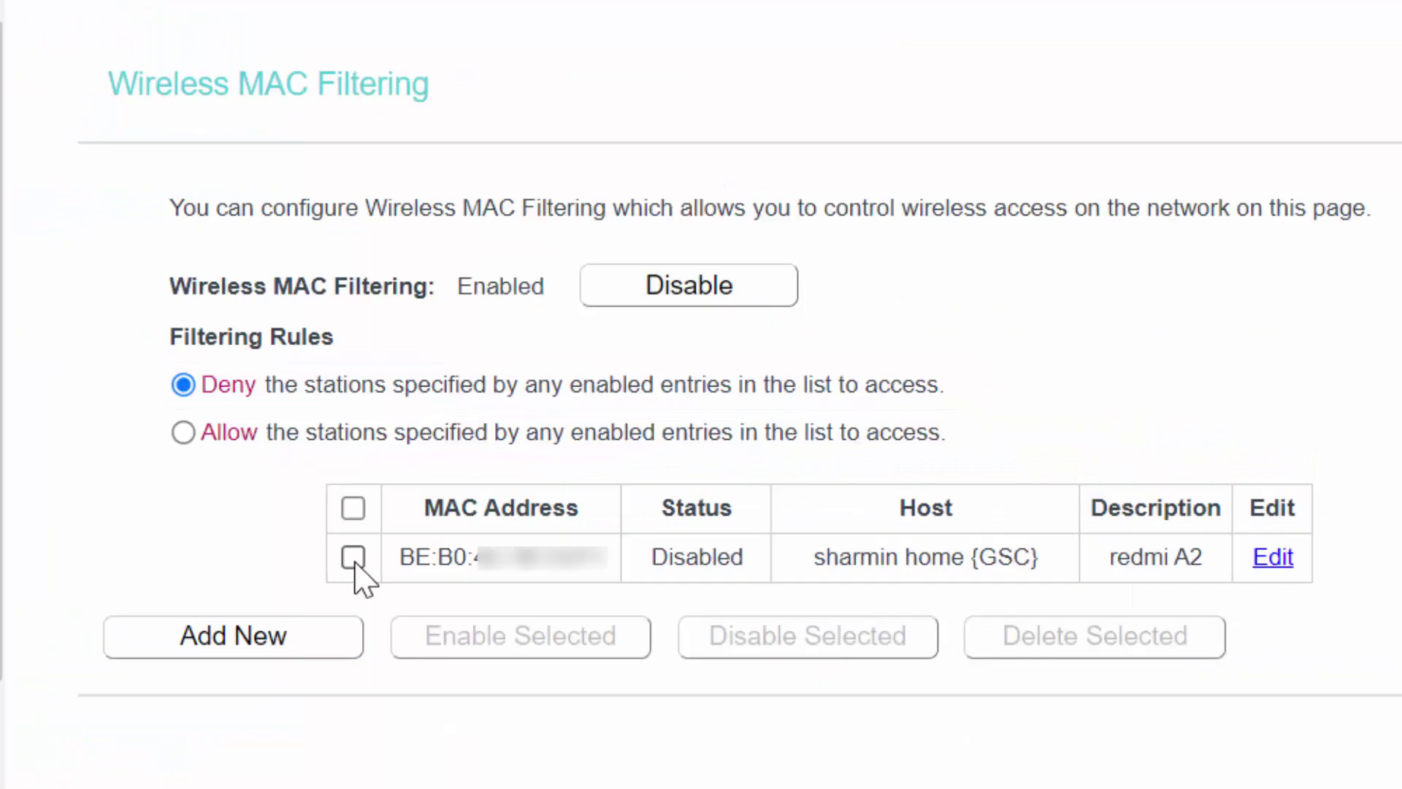
click(353, 557)
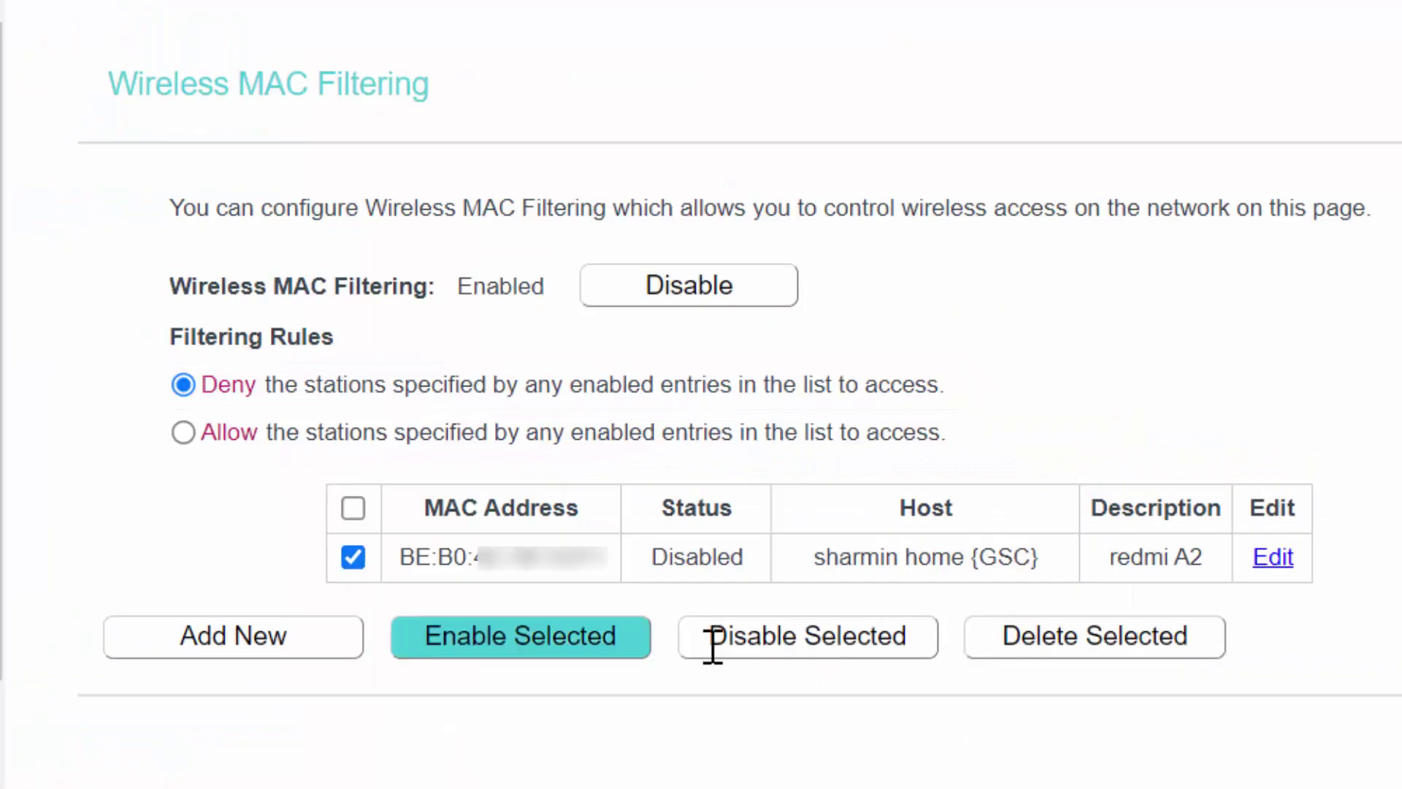
click(1071, 663)
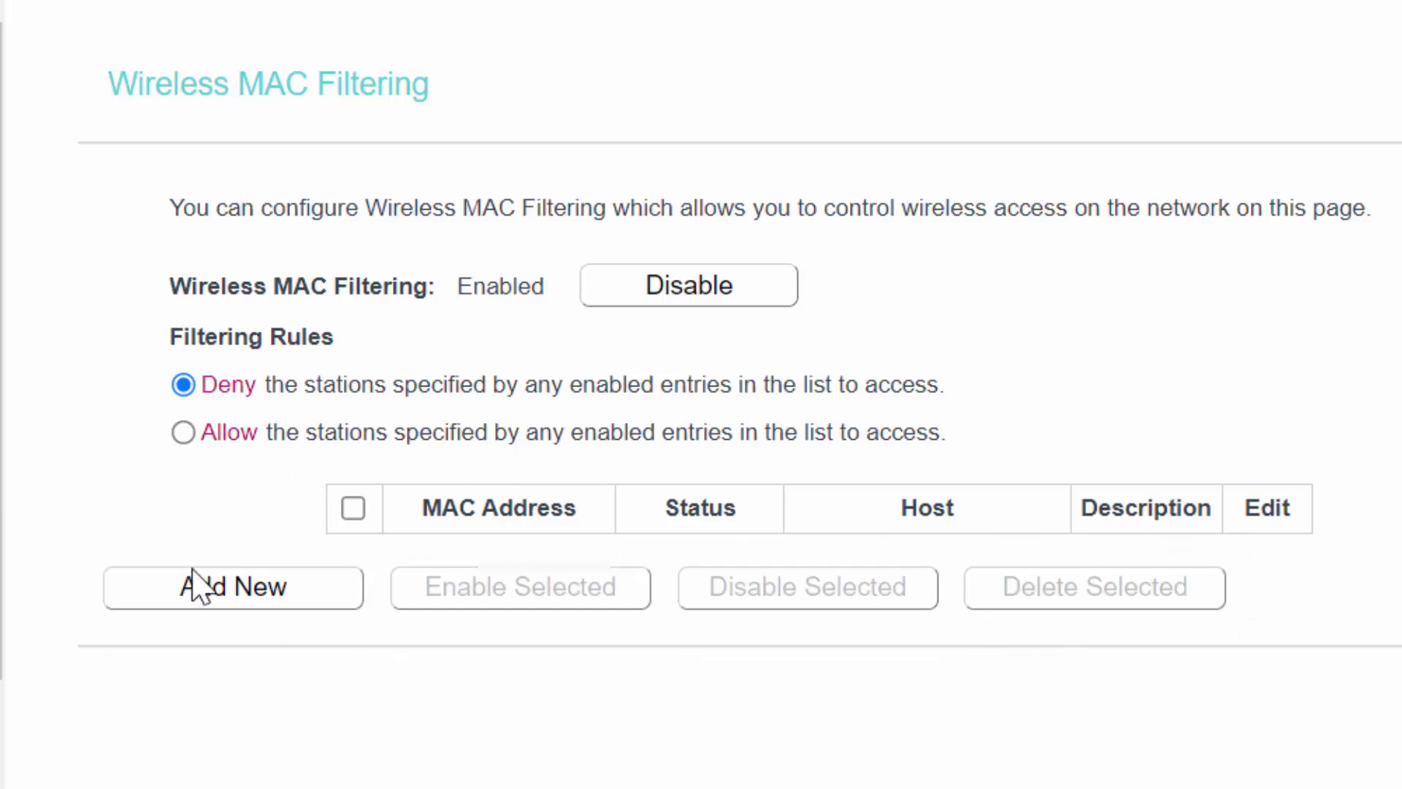
Save a new Enabled entry with the pasted Redmi MAC address and description 'redmi 8'.
click(266, 602)
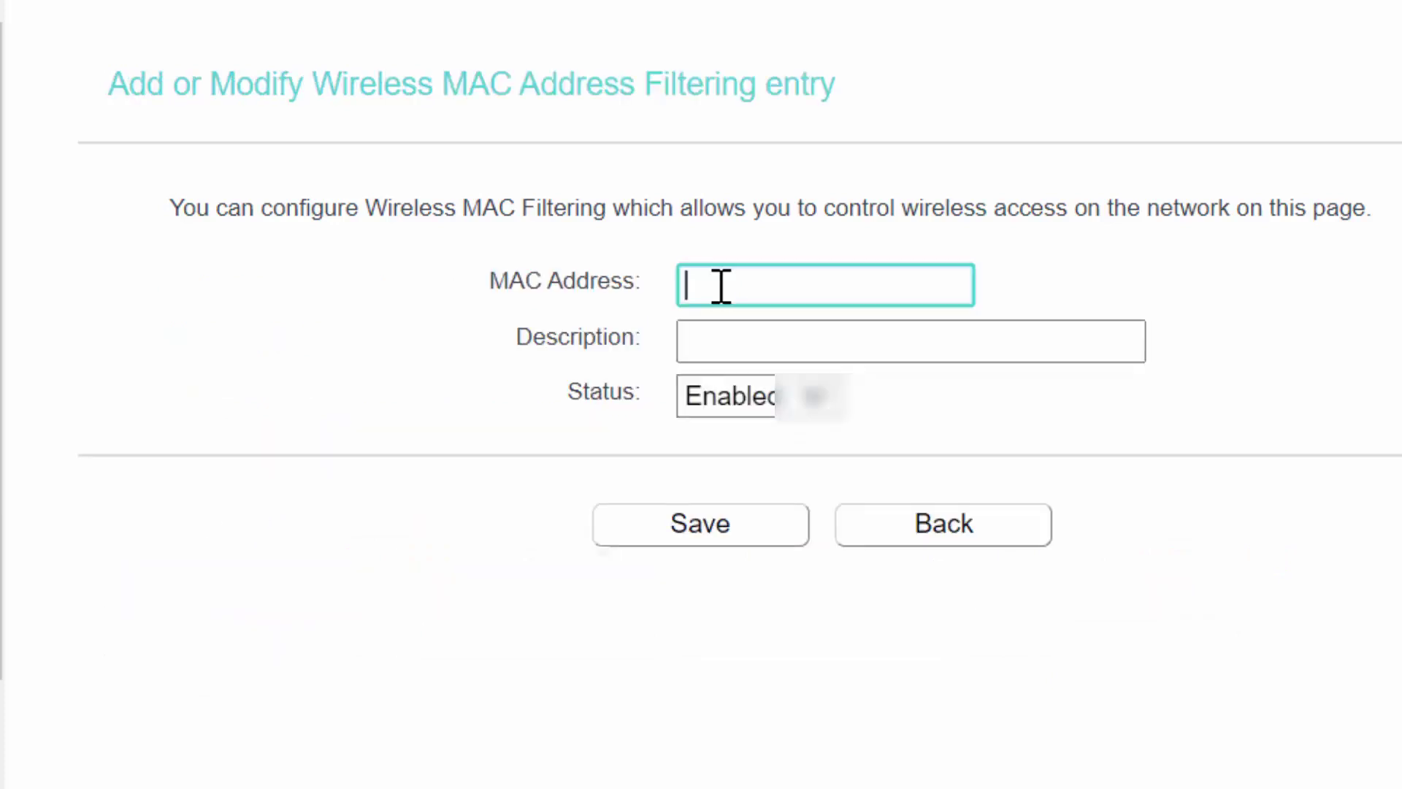
click(720, 286)
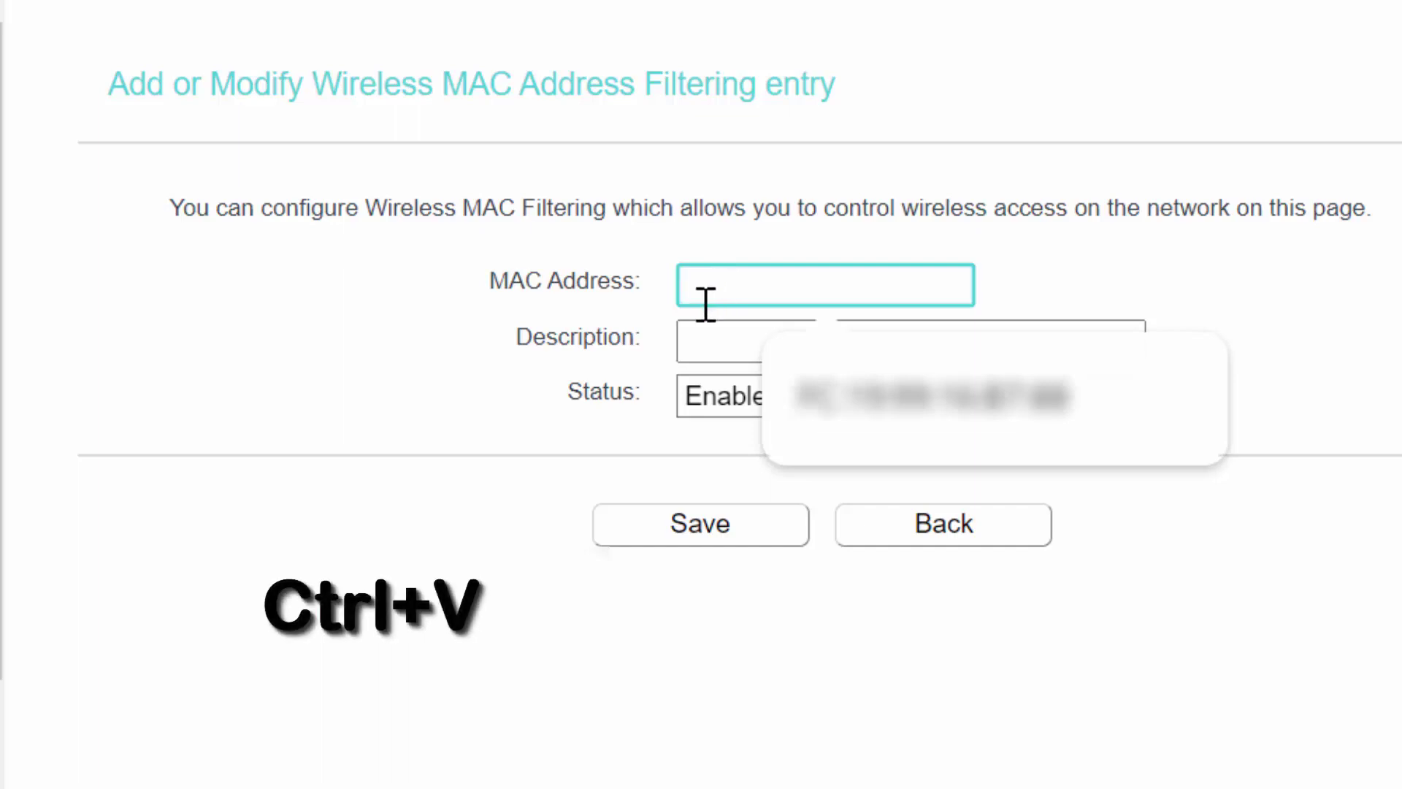
key(ctrl+v)
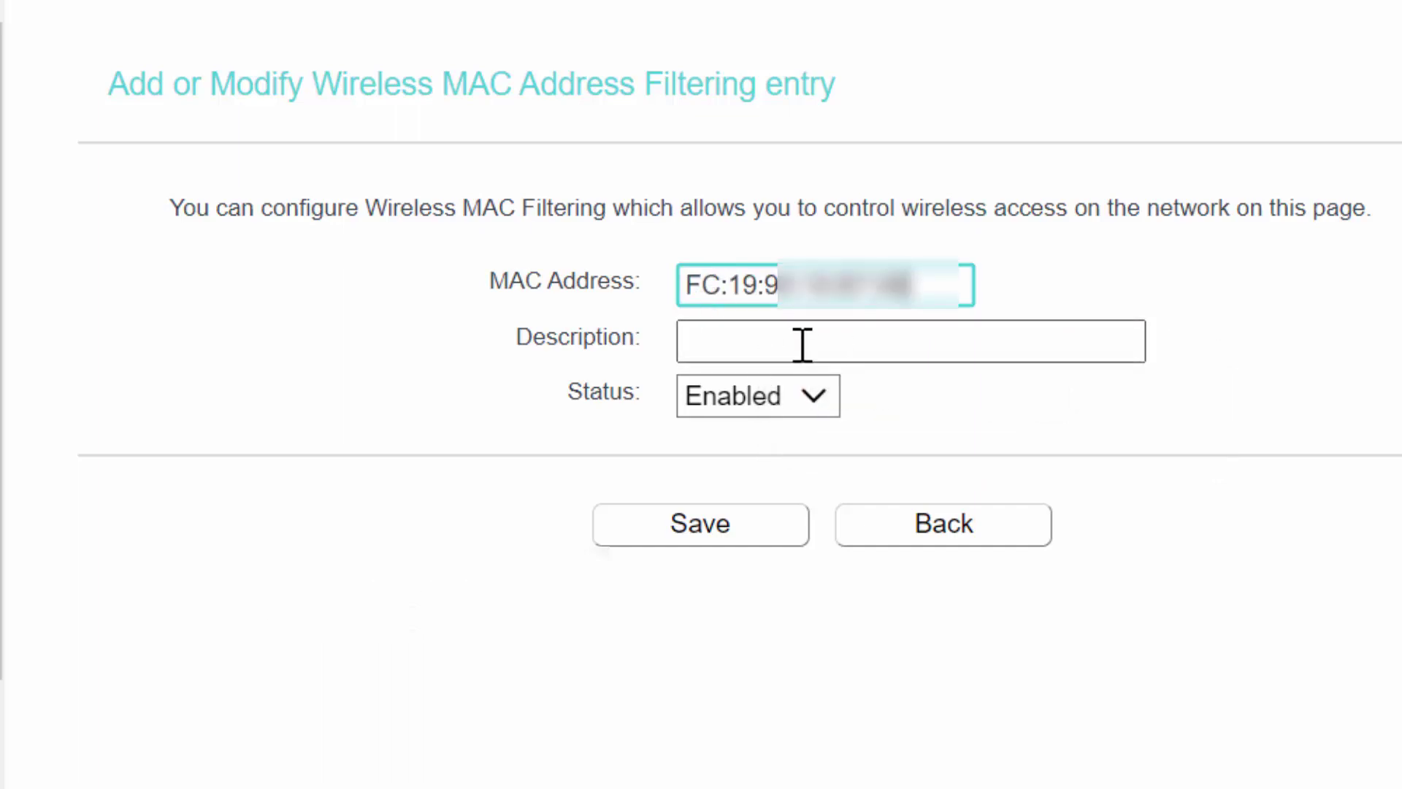
click(803, 345)
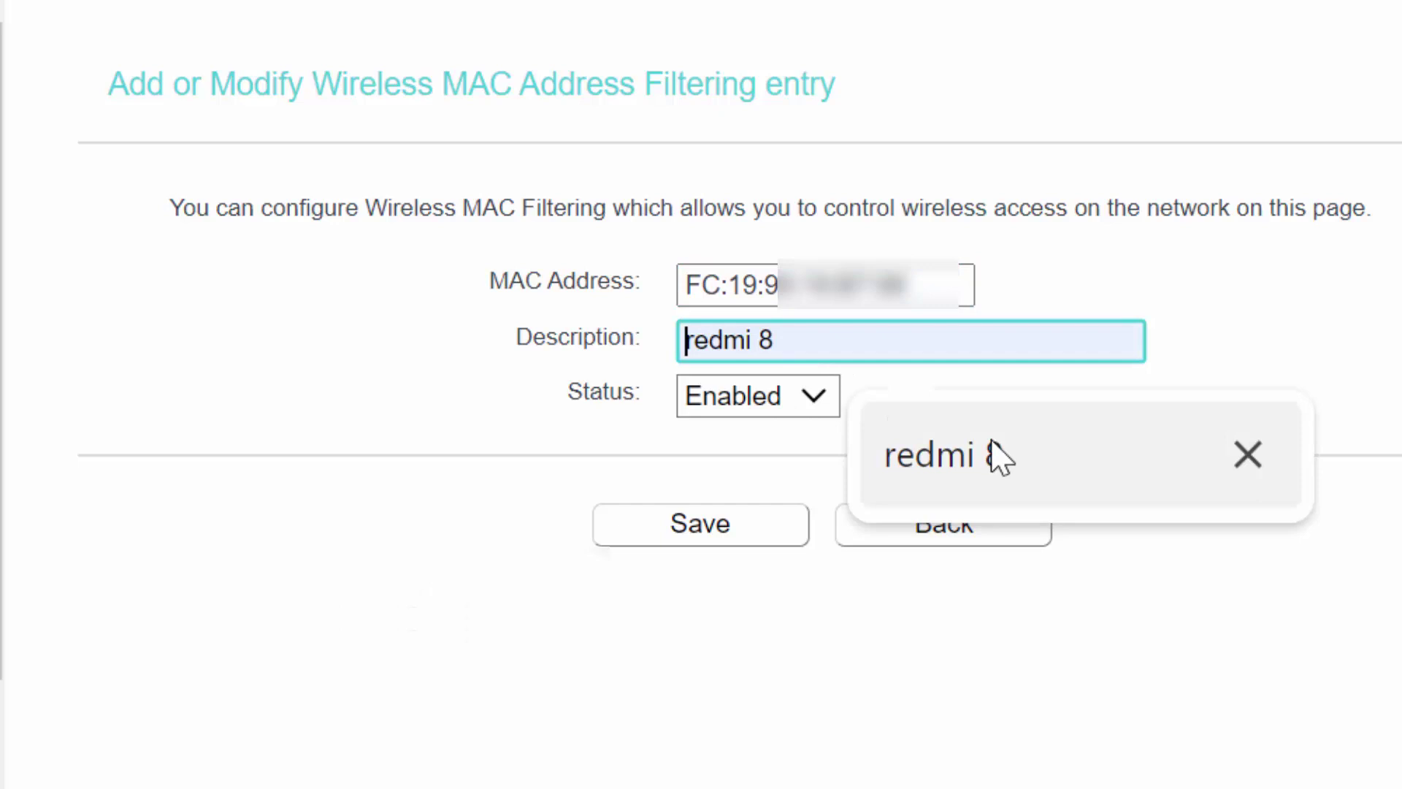
click(912, 422)
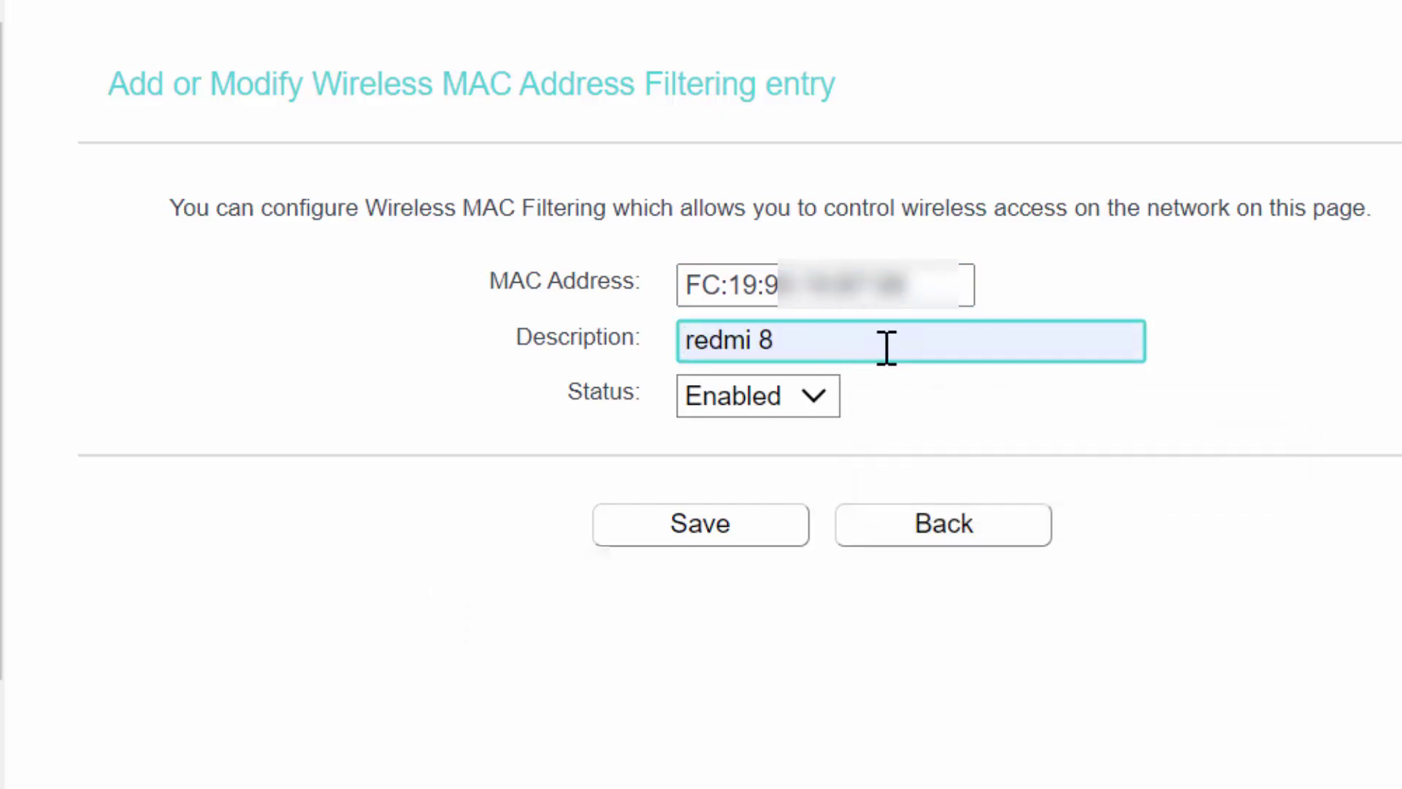
click(808, 403)
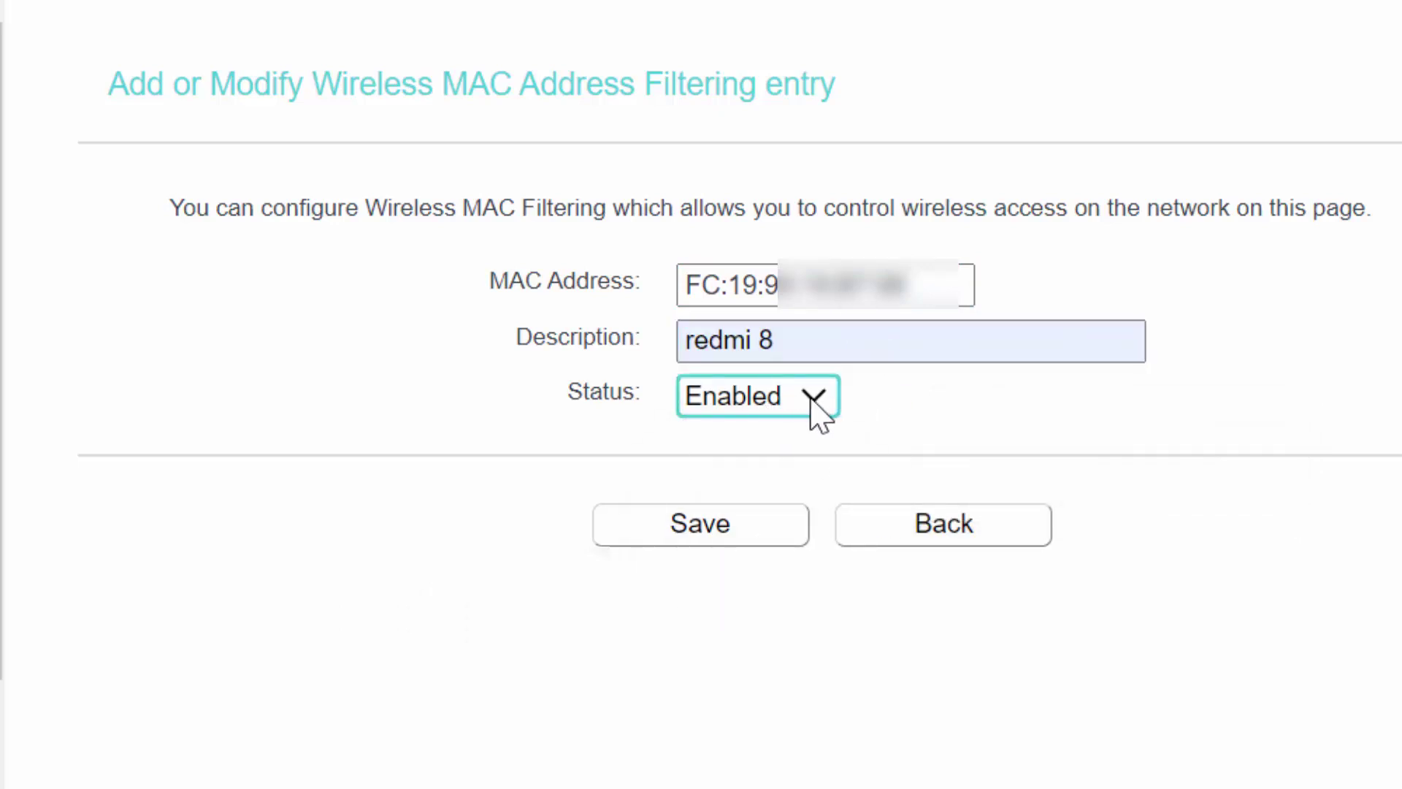
click(710, 544)
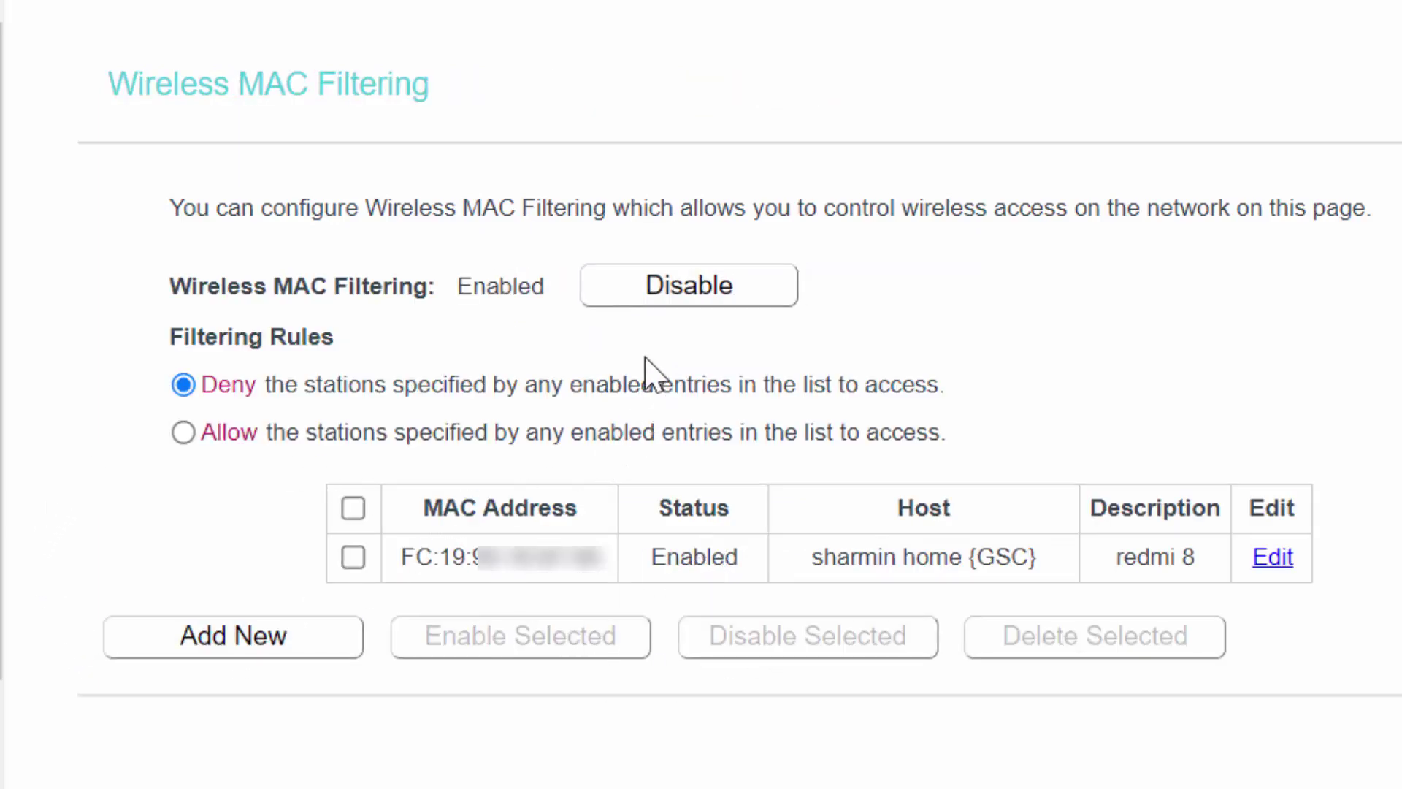
Disable the redmi 8 entry and open its edit form.
click(353, 557)
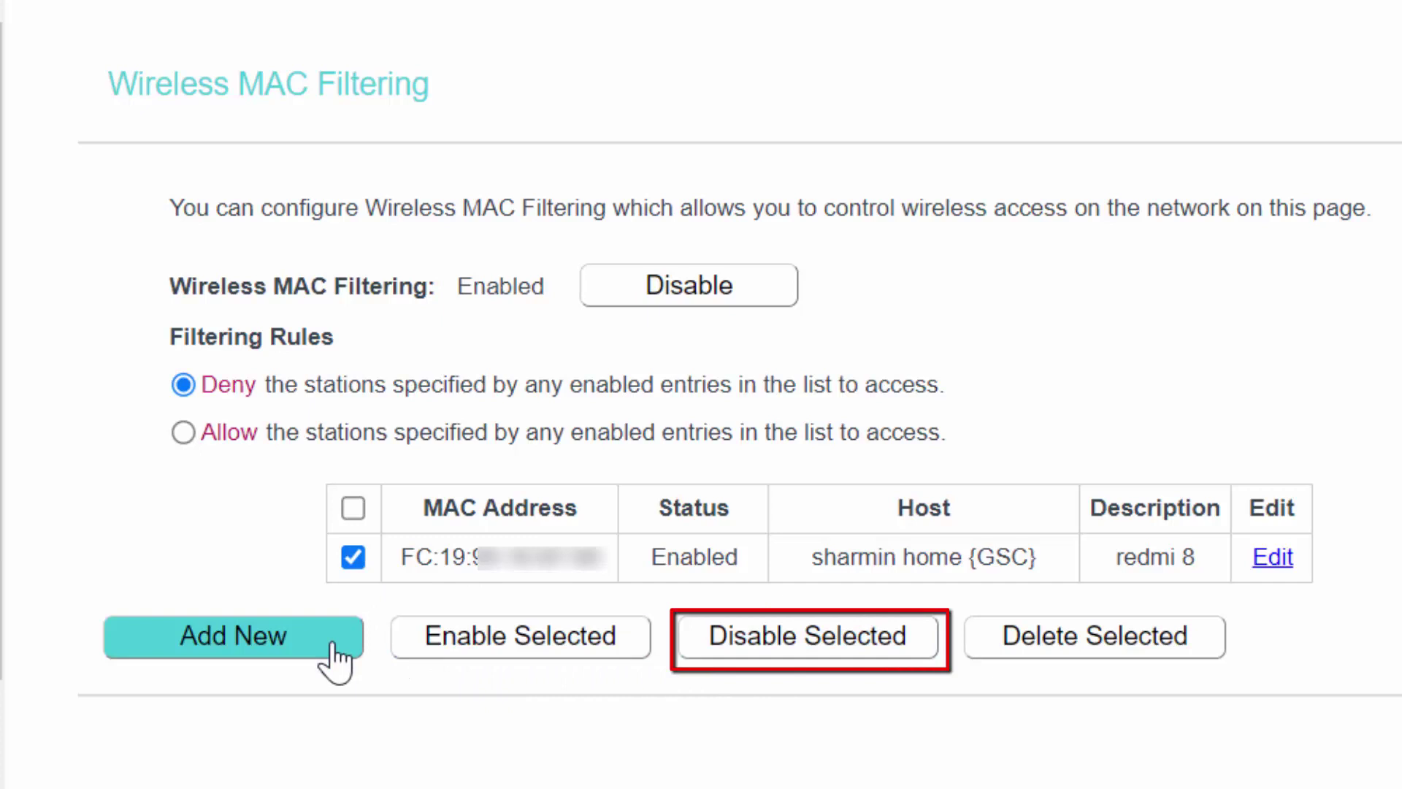
click(772, 648)
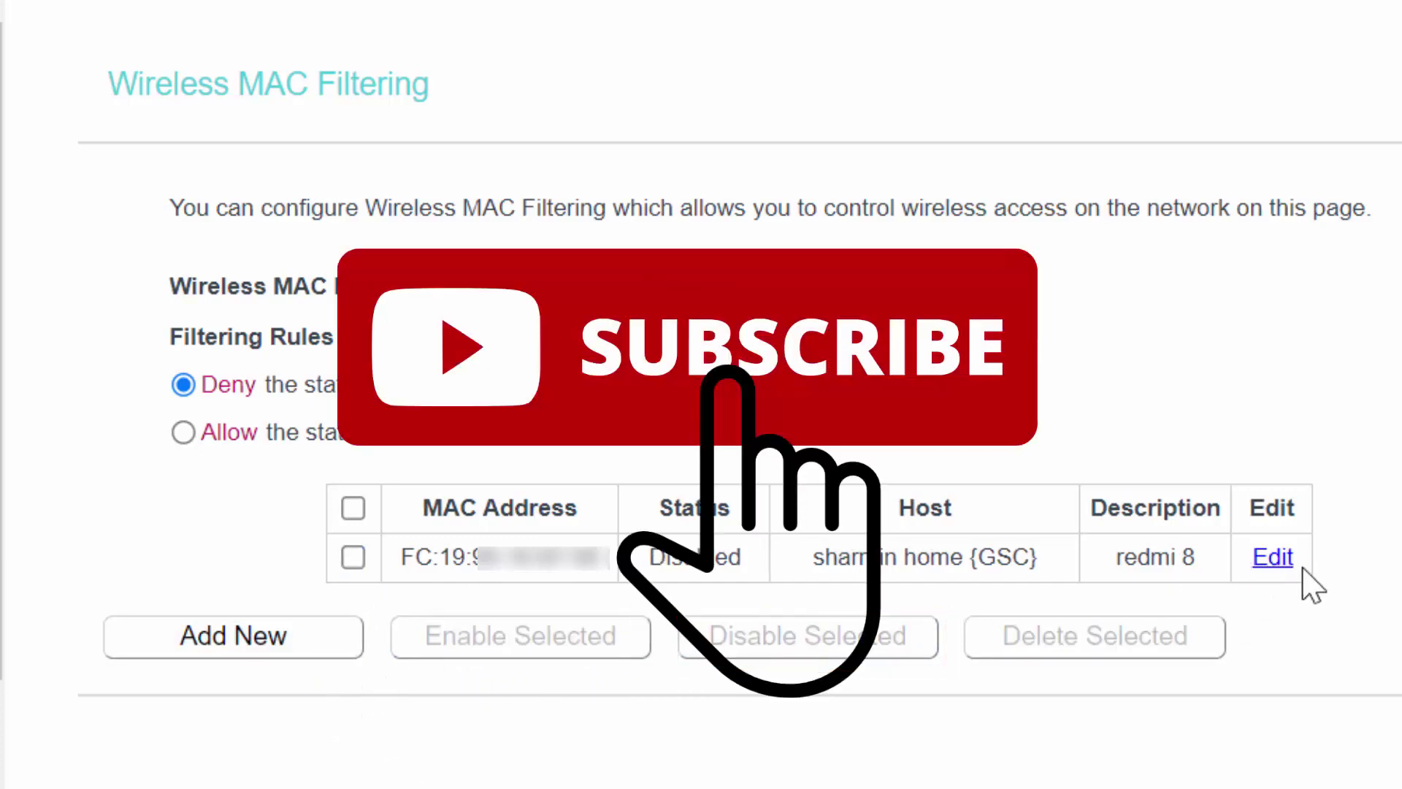
click(1275, 561)
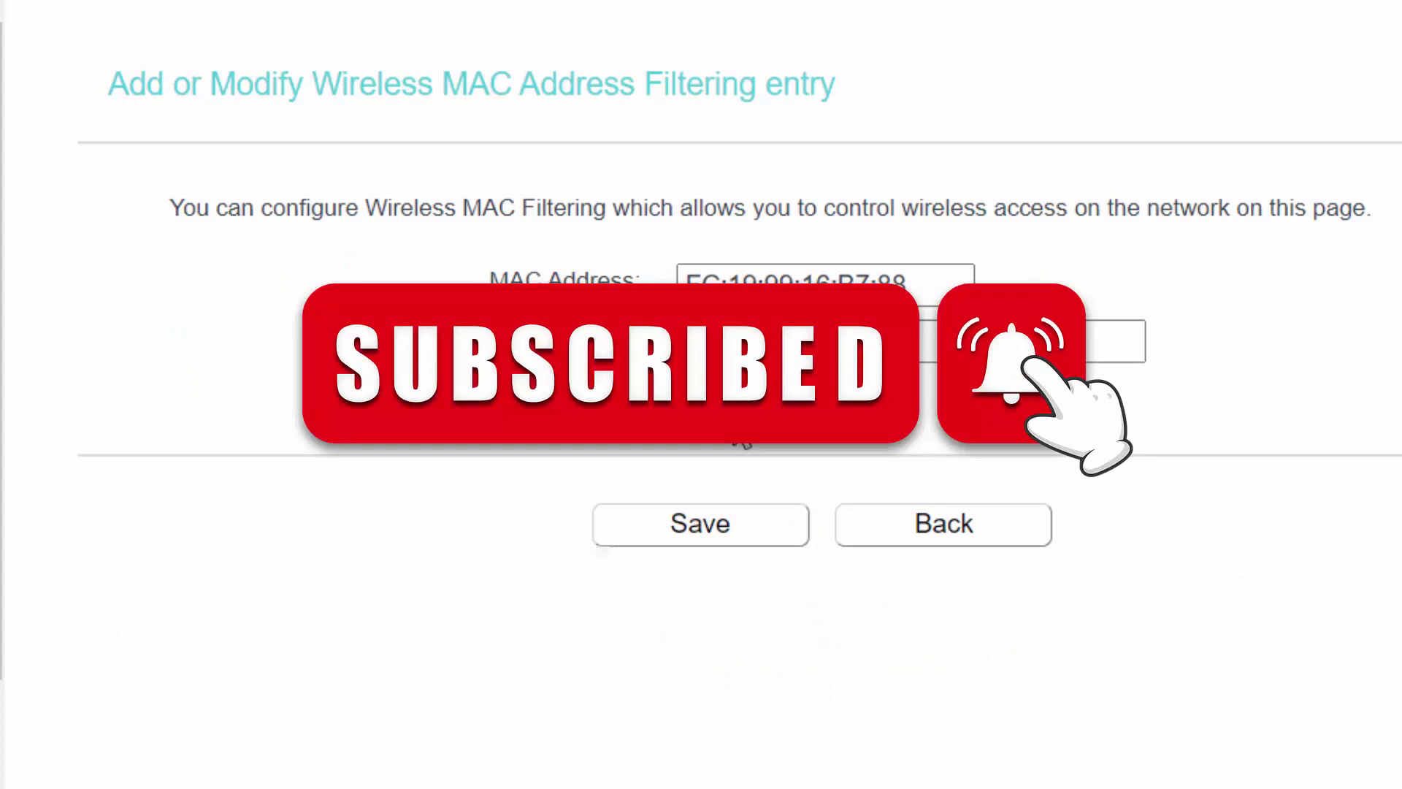